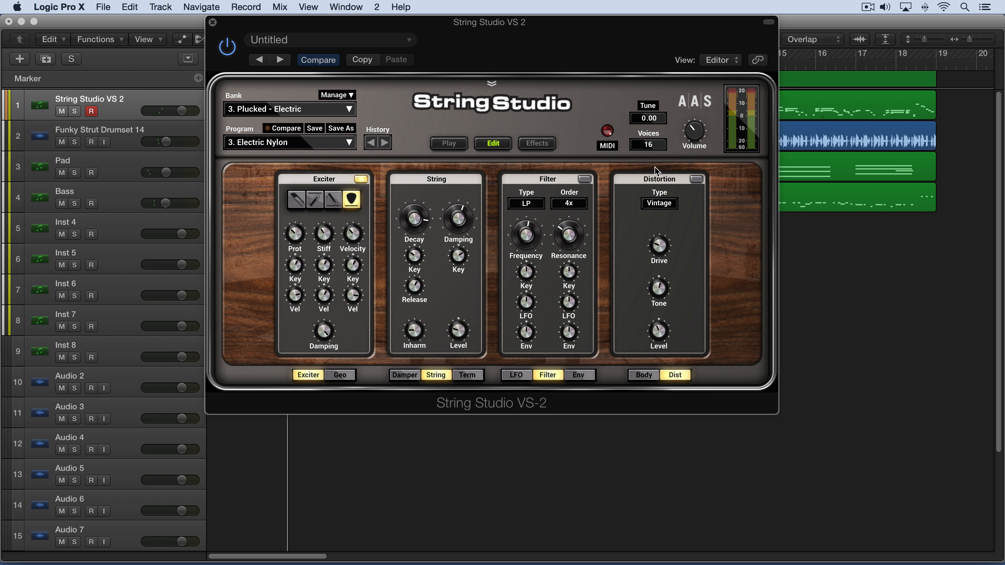
Try swapping the Effects page's delay slot for Distortion and switch it back to Delay.
{"action": "left_click", "coordinate": [537, 144]}
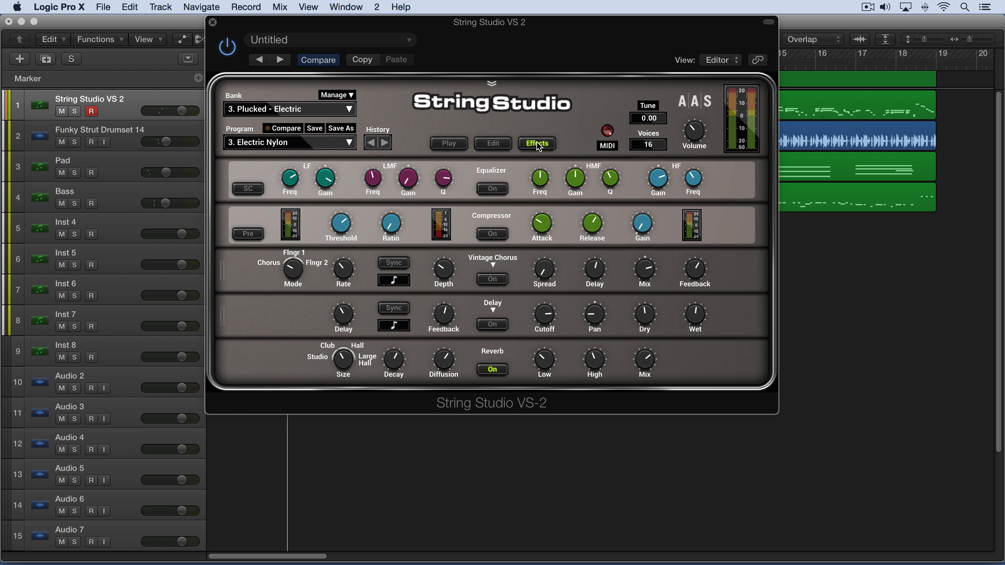
{"action": "left_click", "coordinate": [494, 311]}
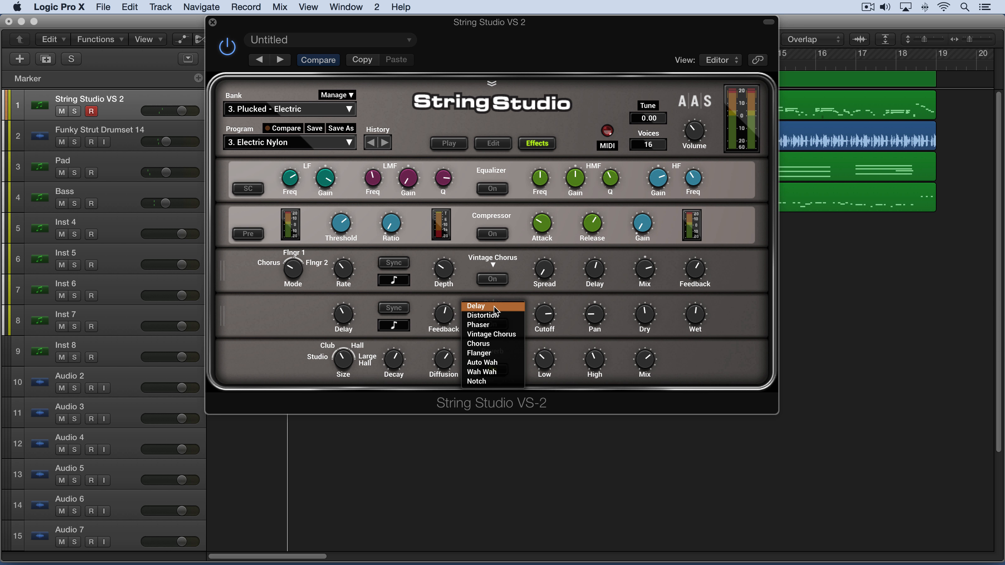
{"action": "left_click", "coordinate": [489, 316]}
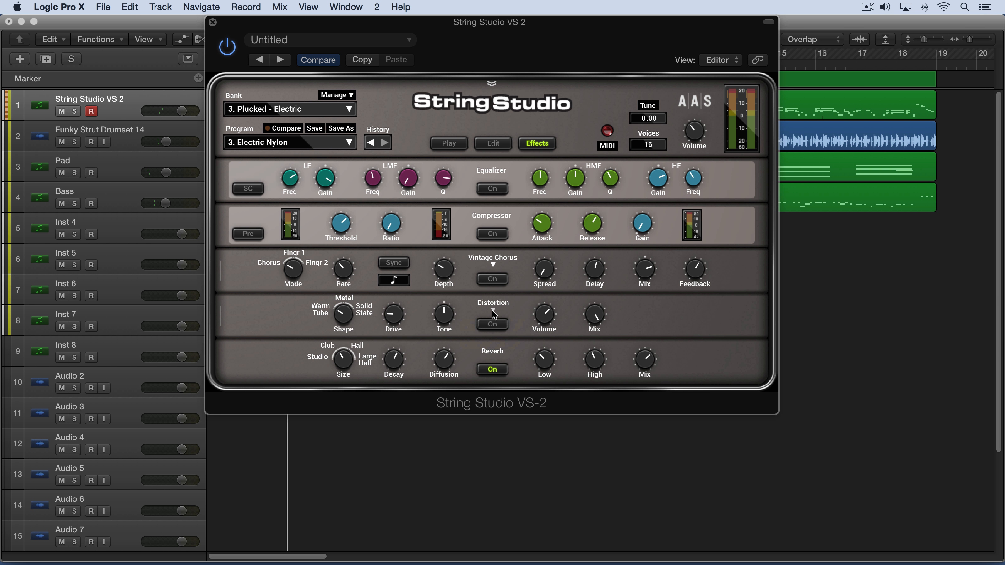
{"action": "left_click", "coordinate": [494, 312]}
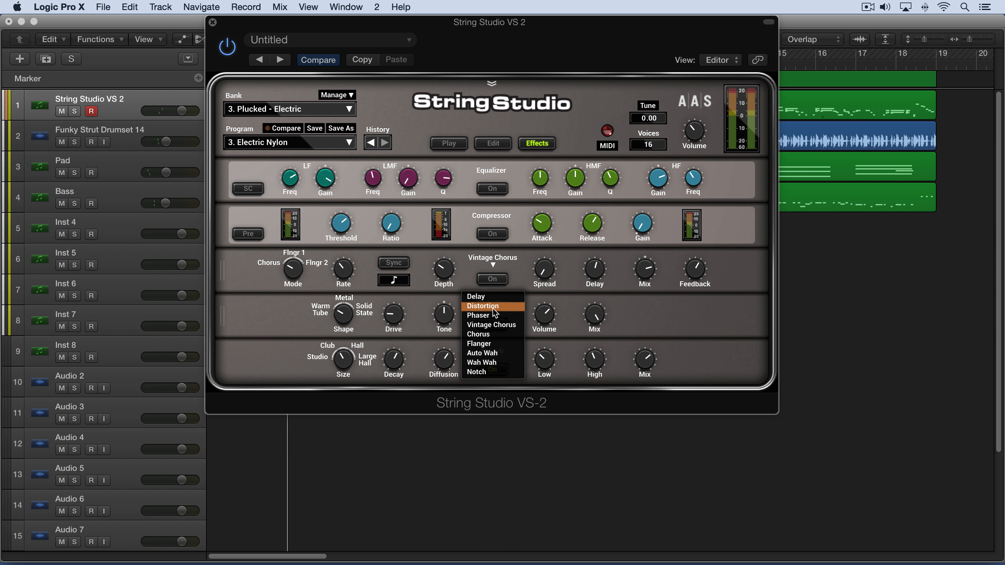
{"action": "left_click", "coordinate": [489, 300]}
Return to the Edit page and switch on the Distortion module, opening and closing its type list.
{"action": "left_click", "coordinate": [499, 149]}
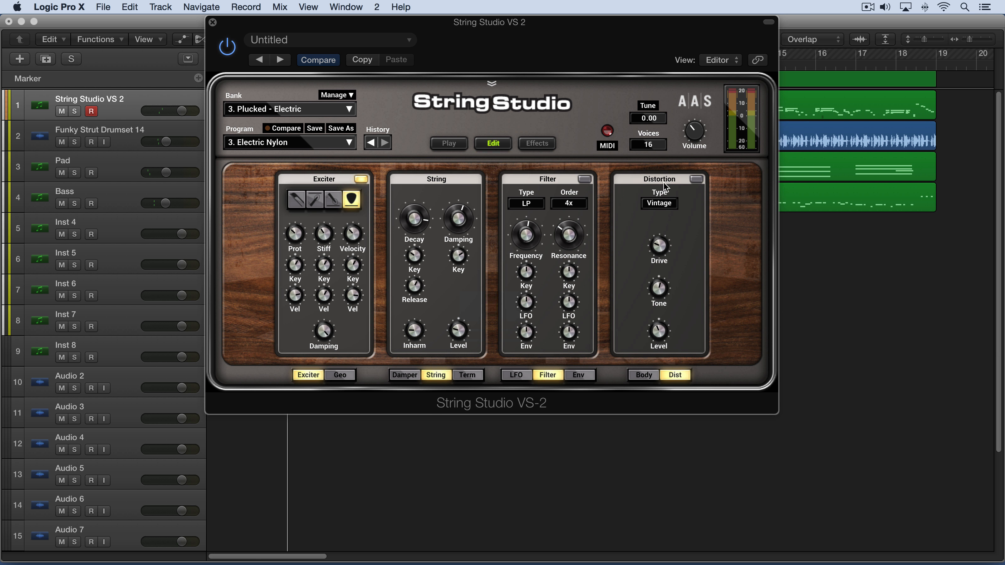
{"action": "left_click", "coordinate": [696, 179]}
{"action": "left_click", "coordinate": [659, 203]}
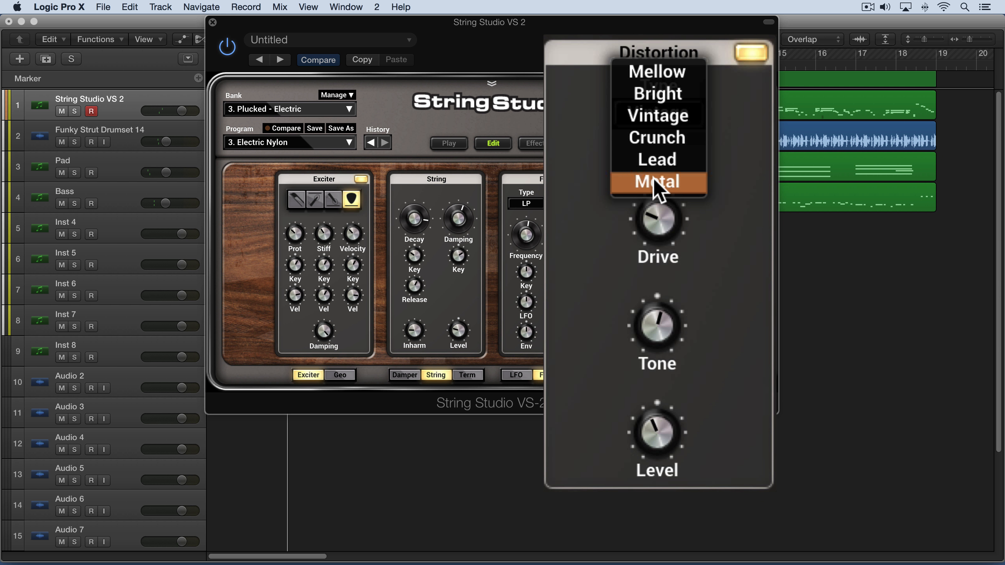
{"action": "left_click", "coordinate": [667, 224]}
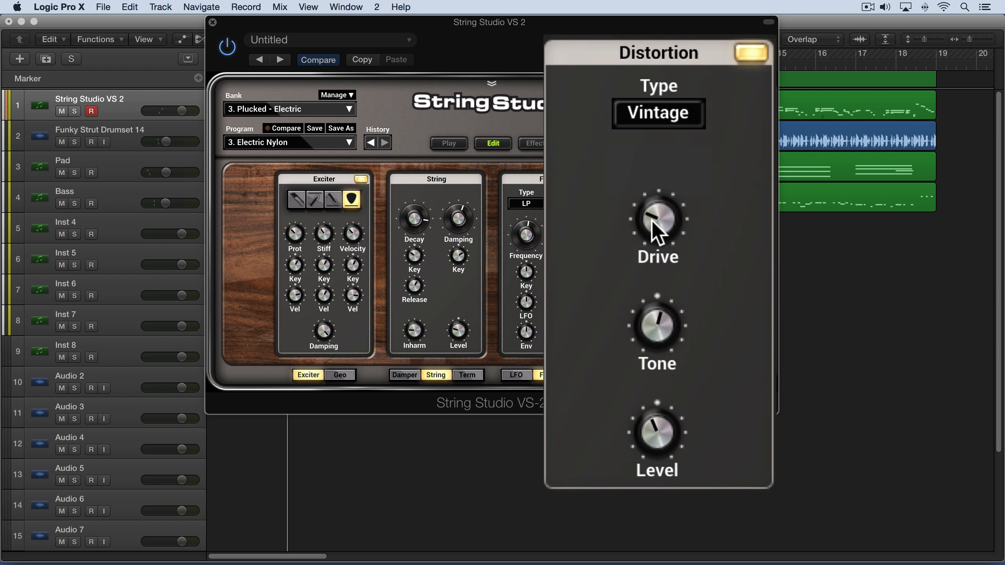
Raise the distortion Drive slightly and turn the Tone knob further clockwise.
{"action": "left_click", "coordinate": [652, 223]}
{"action": "left_click_drag", "start_coordinate": [651, 222], "coordinate": [651, 209]}
{"action": "left_click_drag", "start_coordinate": [660, 337], "coordinate": [651, 430]}
Switch the Distortion module off.
{"action": "left_click", "coordinate": [532, 143]}
{"action": "left_click", "coordinate": [502, 145]}
{"action": "left_click", "coordinate": [751, 53]}
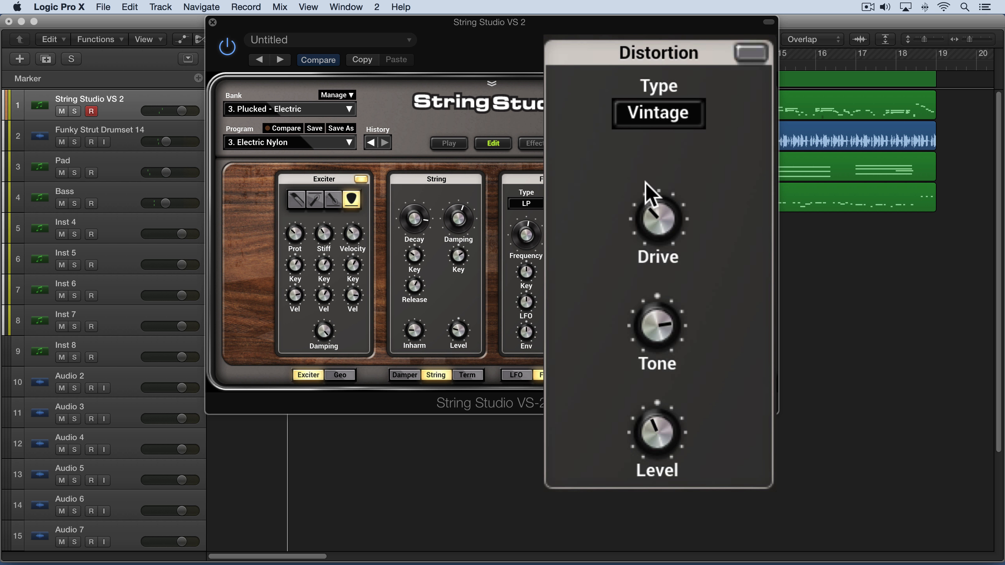
Nudge the Drive knob and switch the Distortion module back on.
{"action": "left_click_drag", "start_coordinate": [652, 219], "coordinate": [652, 212]}
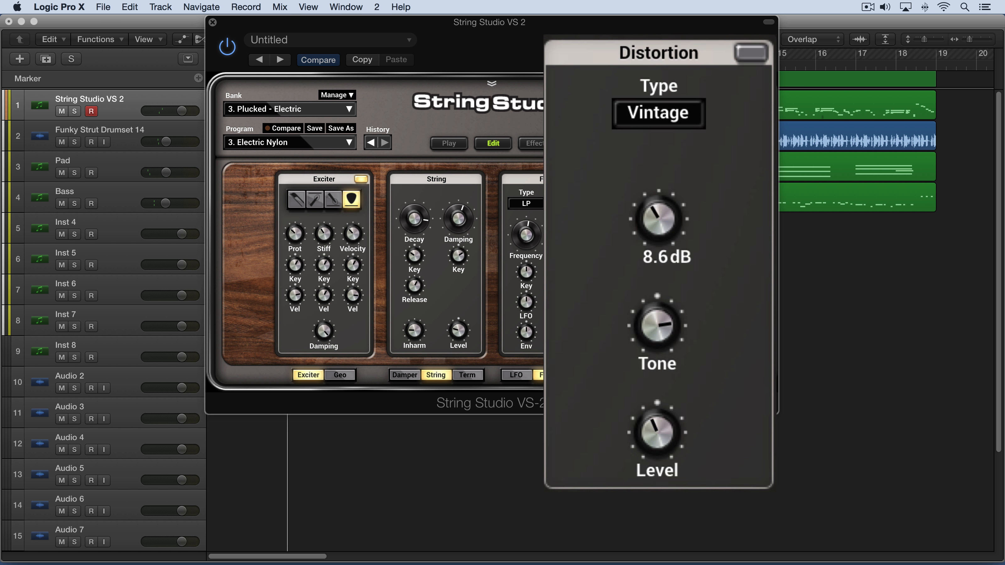
{"action": "left_click", "coordinate": [656, 213]}
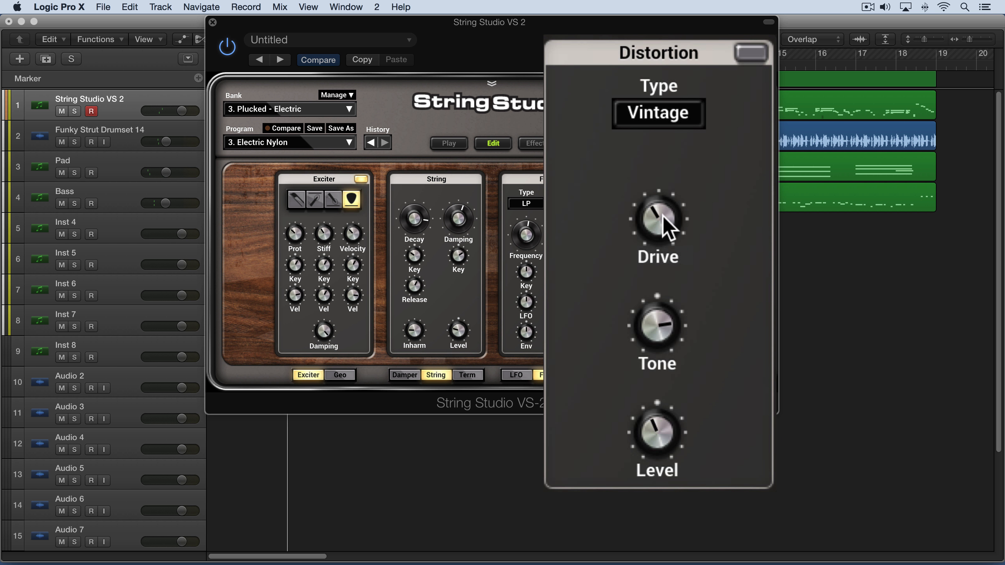
{"action": "left_click", "coordinate": [656, 216]}
{"action": "left_click", "coordinate": [753, 59]}
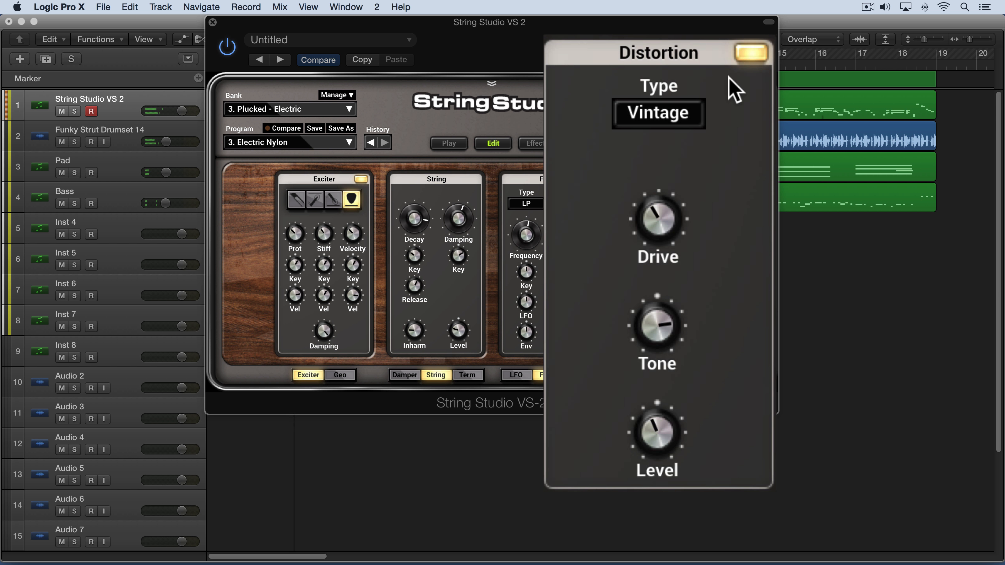
Audition the Mellow and Bright distortion types, then return to Vintage.
{"action": "left_click", "coordinate": [685, 116]}
{"action": "left_click", "coordinate": [663, 71]}
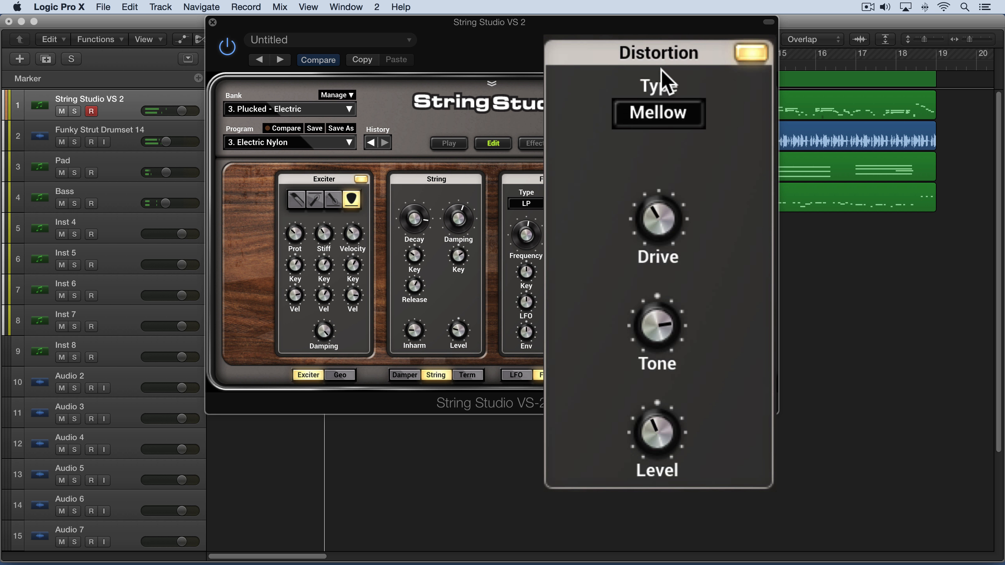
{"action": "left_click", "coordinate": [670, 113]}
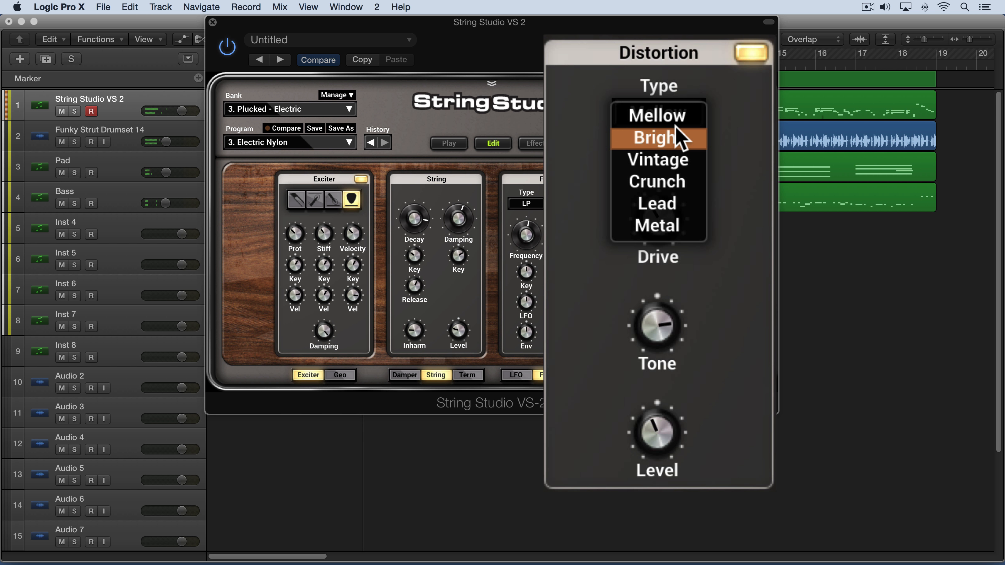
{"action": "left_click", "coordinate": [675, 126]}
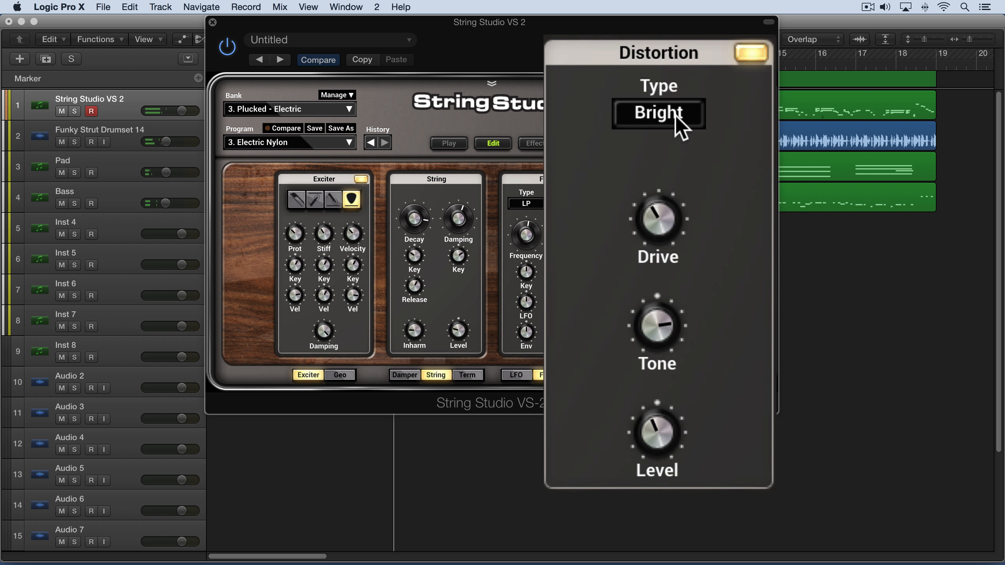
{"action": "left_click", "coordinate": [675, 124]}
{"action": "left_click", "coordinate": [678, 135]}
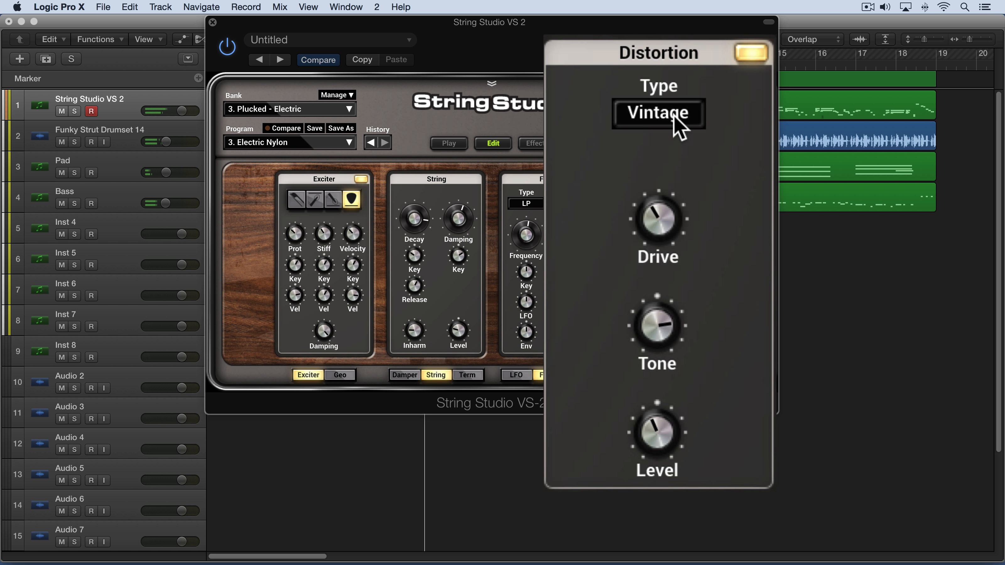
Audition the Crunch, Lead and Metal distortion types, then select Vintage again.
{"action": "left_click", "coordinate": [678, 129]}
{"action": "left_click", "coordinate": [669, 141]}
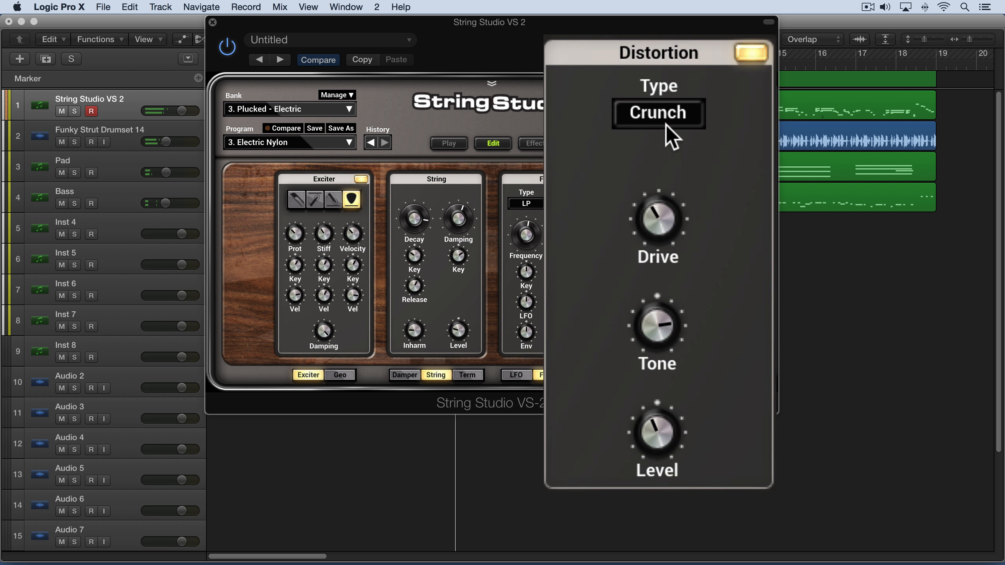
{"action": "left_click", "coordinate": [666, 117]}
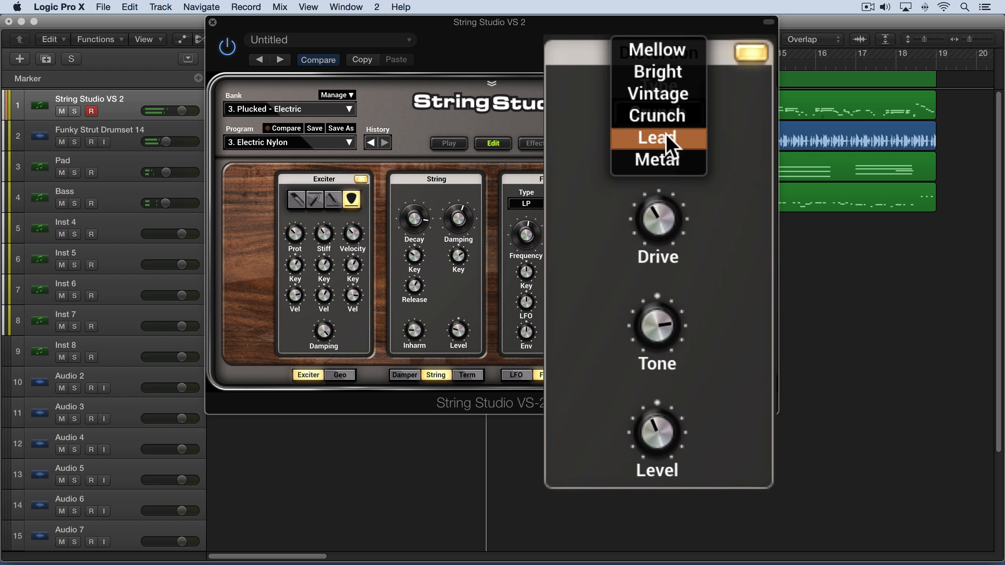
{"action": "left_click", "coordinate": [666, 134]}
{"action": "left_click", "coordinate": [669, 123]}
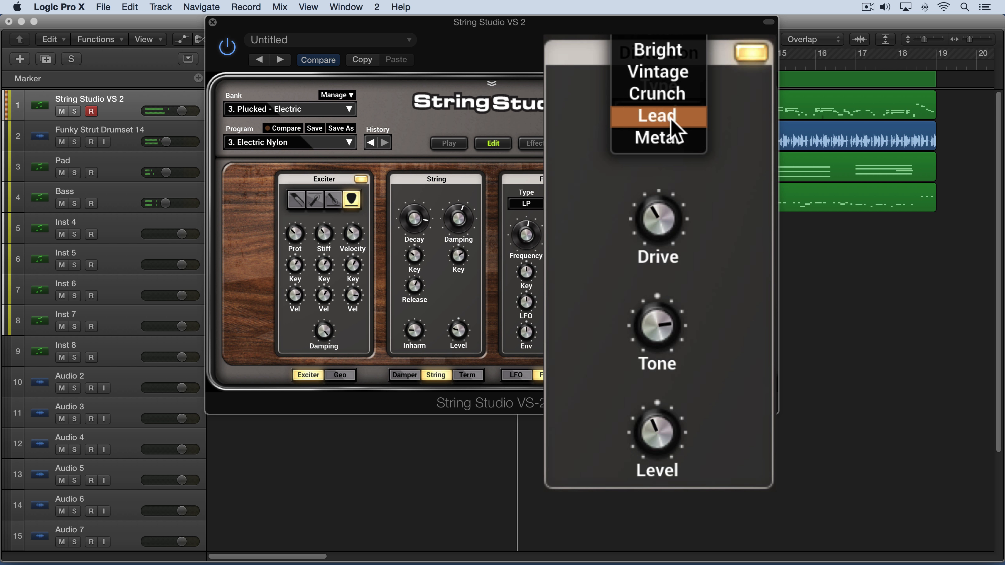
{"action": "left_click", "coordinate": [674, 156]}
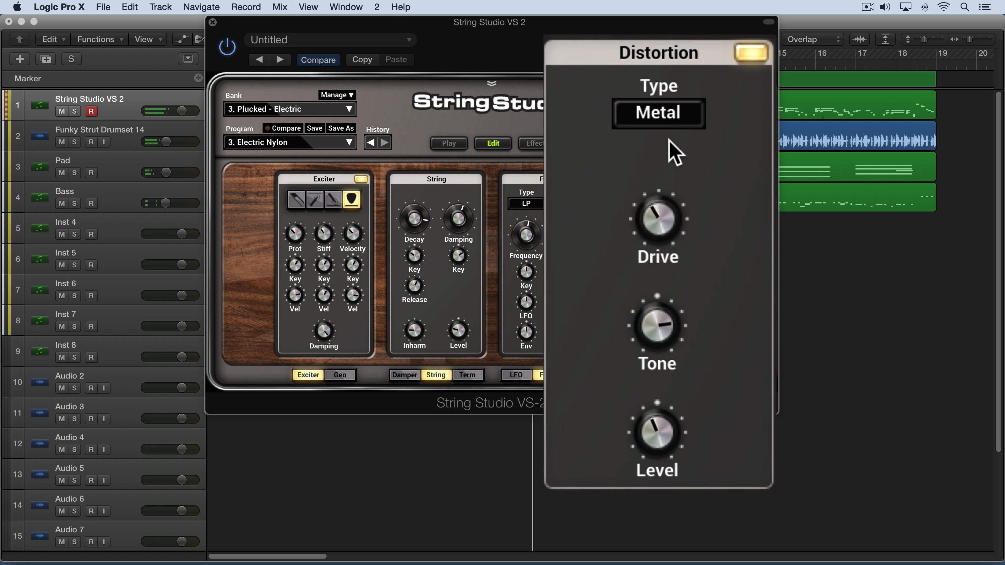
{"action": "left_click", "coordinate": [665, 117]}
{"action": "left_click", "coordinate": [664, 51]}
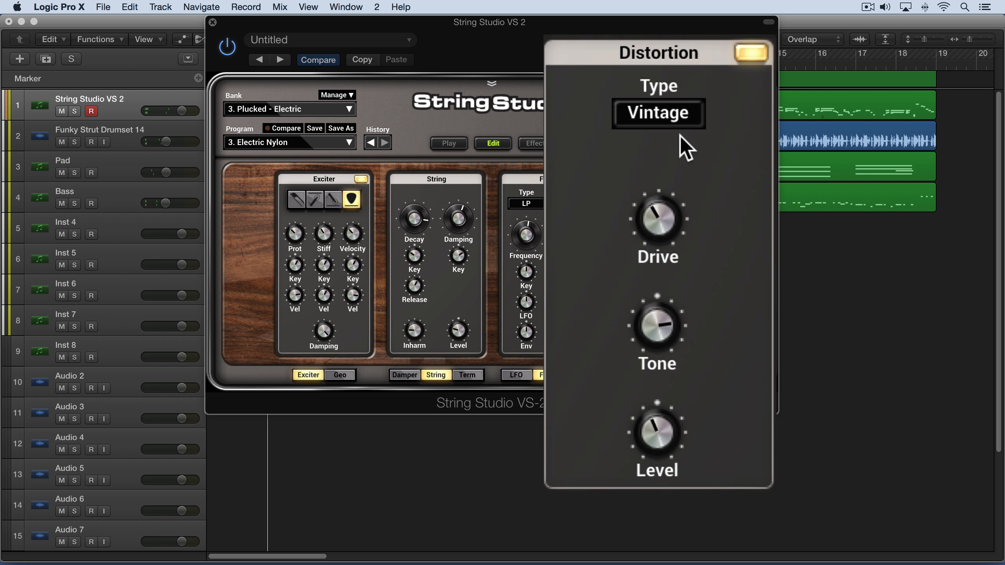
Adjust the Drive, Tone and Level knobs of the Vintage distortion.
{"action": "left_click", "coordinate": [659, 220]}
{"action": "left_click_drag", "start_coordinate": [658, 220], "coordinate": [659, 181]}
{"action": "left_click_drag", "start_coordinate": [653, 419], "coordinate": [649, 433]}
{"action": "left_click_drag", "start_coordinate": [661, 321], "coordinate": [665, 291]}
{"action": "left_click_drag", "start_coordinate": [679, 254], "coordinate": [680, 249]}
{"action": "left_click_drag", "start_coordinate": [661, 412], "coordinate": [667, 440]}
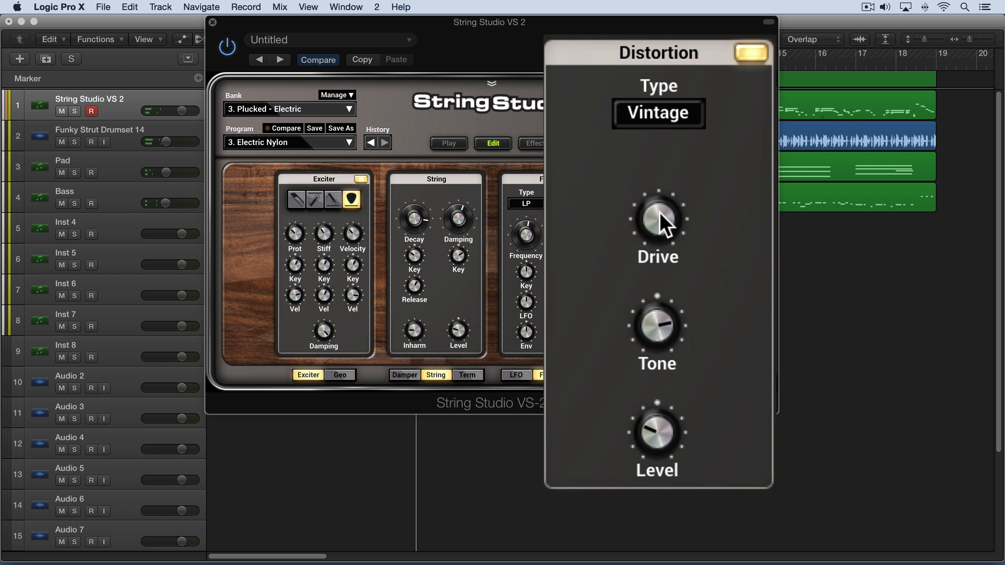
Fine-tune Drive and Tone and set the distortion Level to about 3.1 dB.
{"action": "mouse_move", "coordinate": [660, 212]}
{"action": "left_mouse_down"}
{"action": "mouse_move", "coordinate": [660, 235]}
{"action": "mouse_move", "coordinate": [661, 214]}
{"action": "left_mouse_up"}
{"action": "left_click_drag", "start_coordinate": [650, 431], "coordinate": [635, 406]}
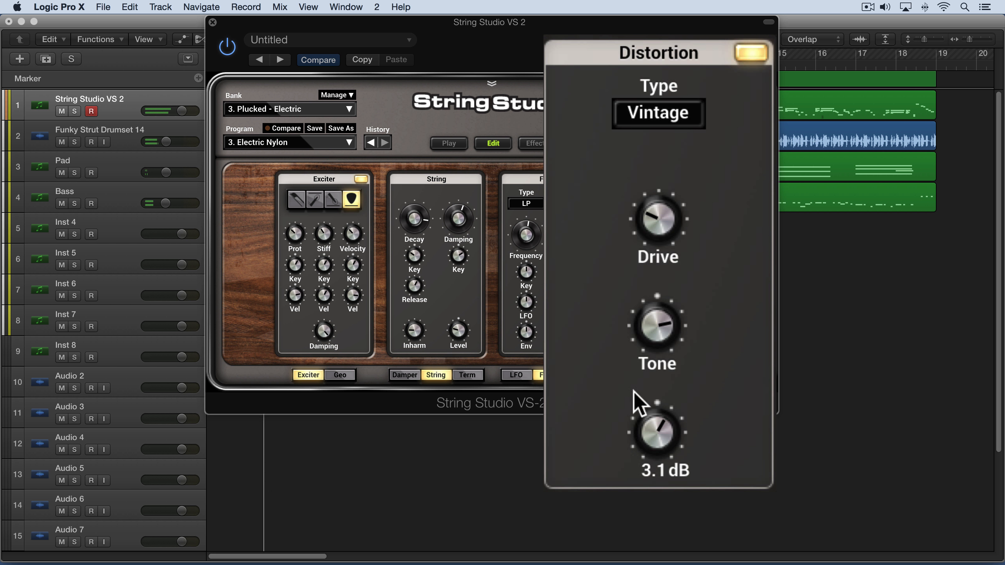
{"action": "left_click_drag", "start_coordinate": [659, 218], "coordinate": [659, 237]}
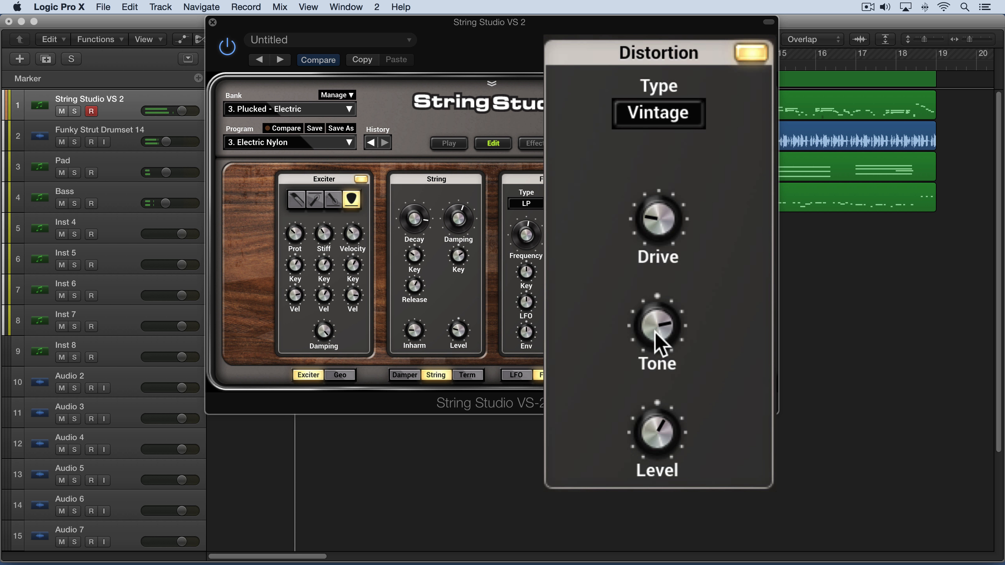
{"action": "left_click_drag", "start_coordinate": [651, 411], "coordinate": [652, 418]}
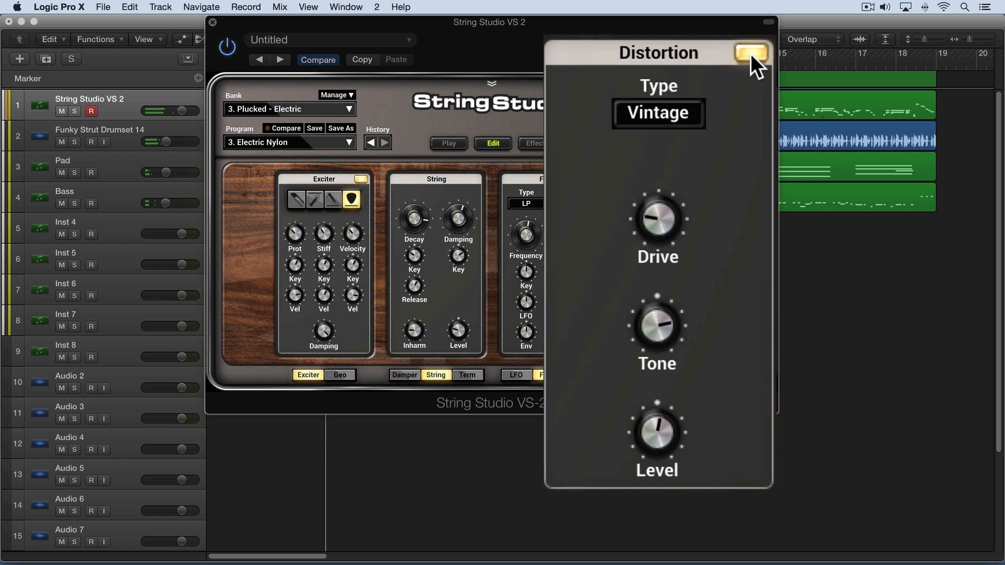
Bypass and re-enable the Distortion module to compare, and fine-tune the Level and Drive knobs.
{"action": "left_click", "coordinate": [750, 53]}
{"action": "left_click", "coordinate": [750, 55]}
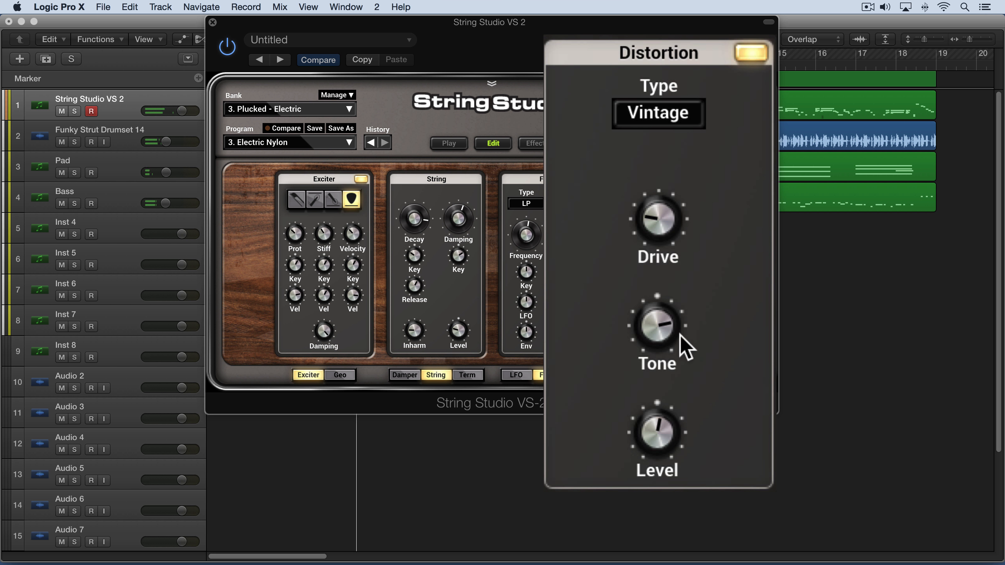
{"action": "left_click_drag", "start_coordinate": [655, 426], "coordinate": [655, 439]}
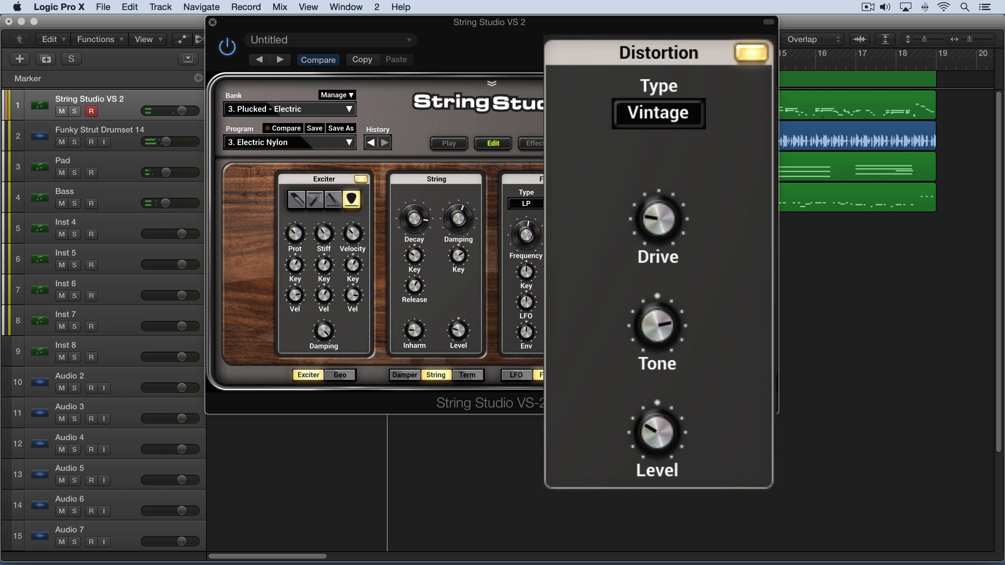
{"action": "mouse_move", "coordinate": [653, 229]}
{"action": "left_mouse_down"}
{"action": "mouse_move", "coordinate": [652, 205]}
{"action": "mouse_move", "coordinate": [653, 233]}
{"action": "left_mouse_up"}
{"action": "left_click_drag", "start_coordinate": [653, 432], "coordinate": [653, 428]}
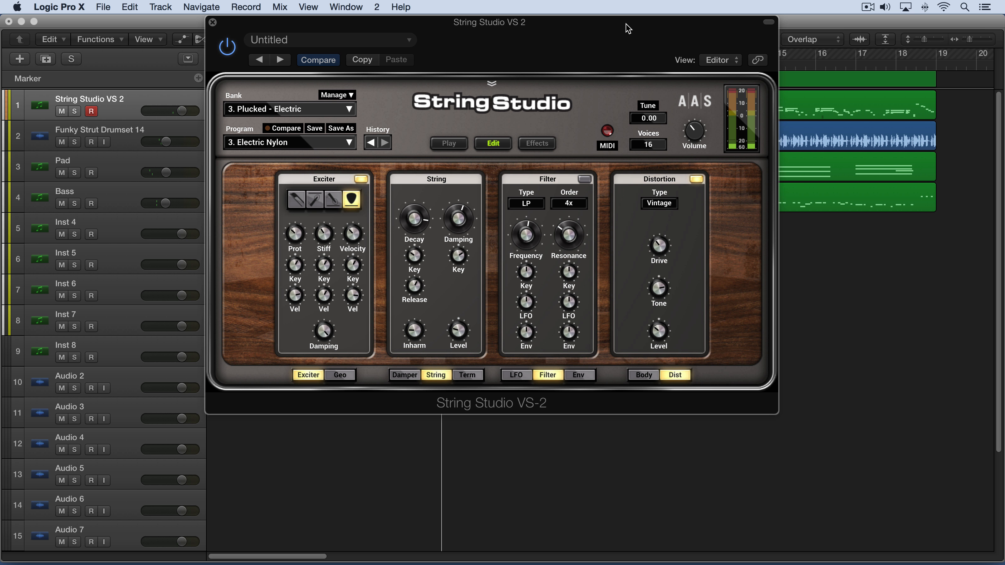
Turn on cycle mode and load the program 23. Born To Be Wild.
{"action": "key", "text": "c"}
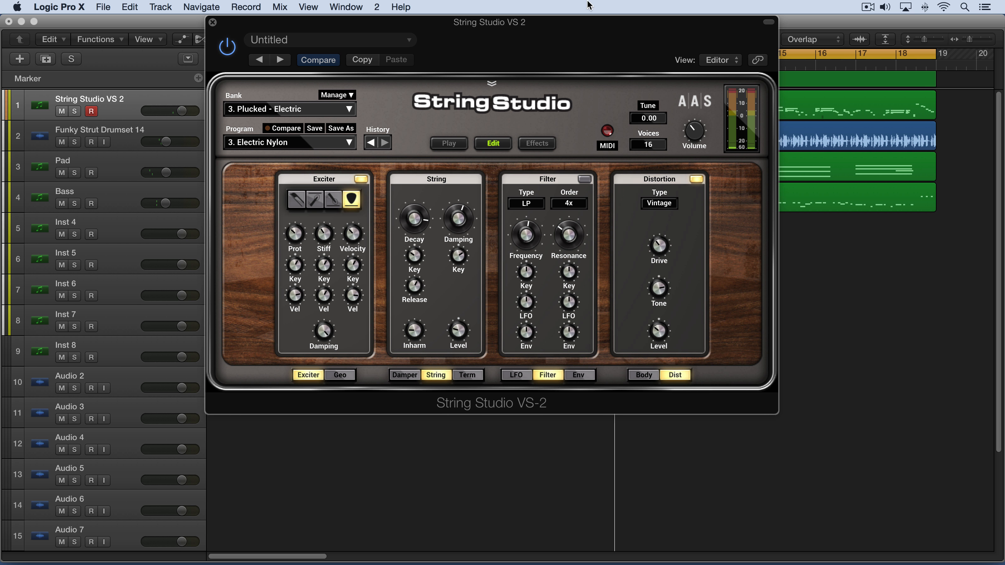
{"action": "left_click", "coordinate": [310, 144]}
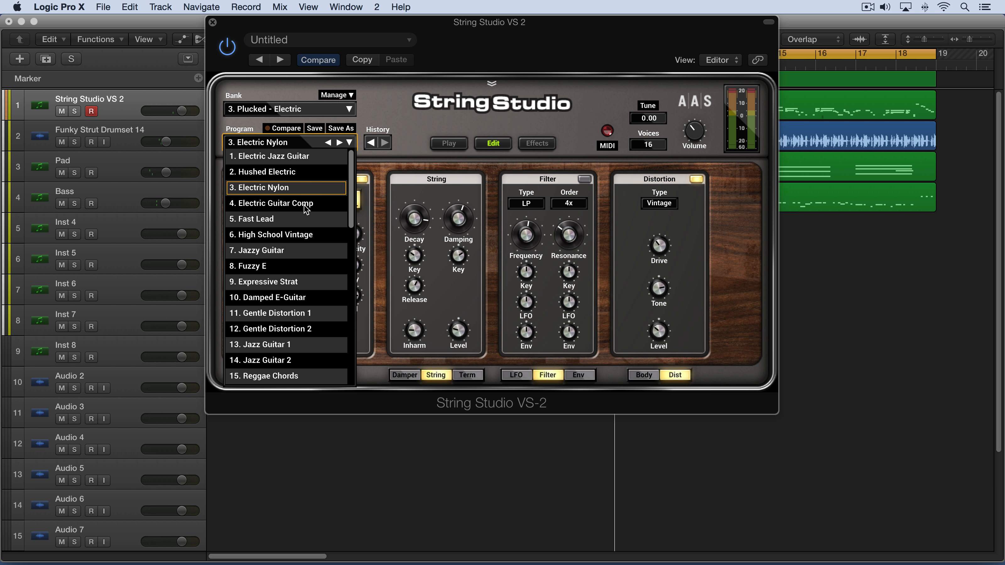
{"action": "left_click_drag", "start_coordinate": [353, 220], "coordinate": [352, 289]}
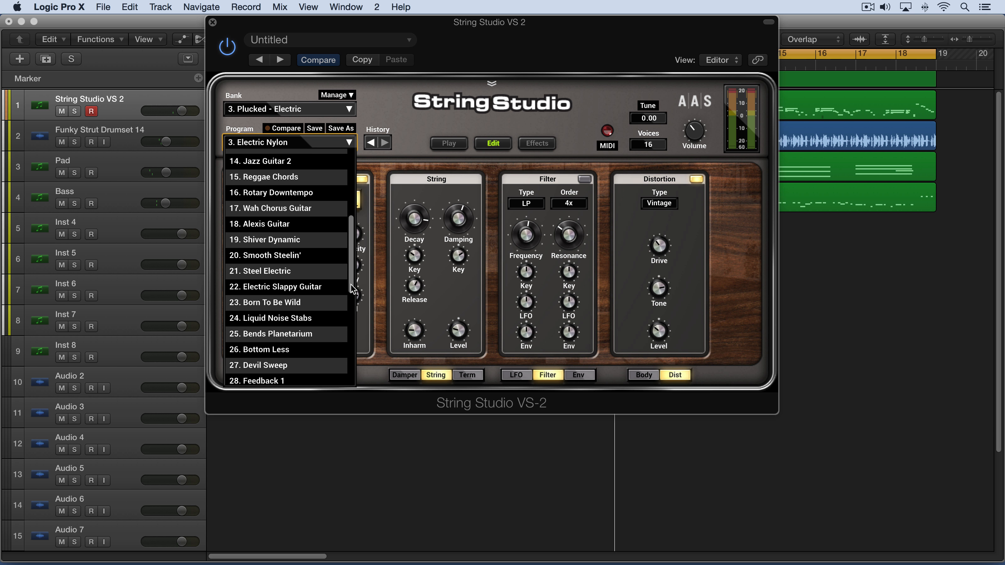
{"action": "left_click", "coordinate": [290, 304]}
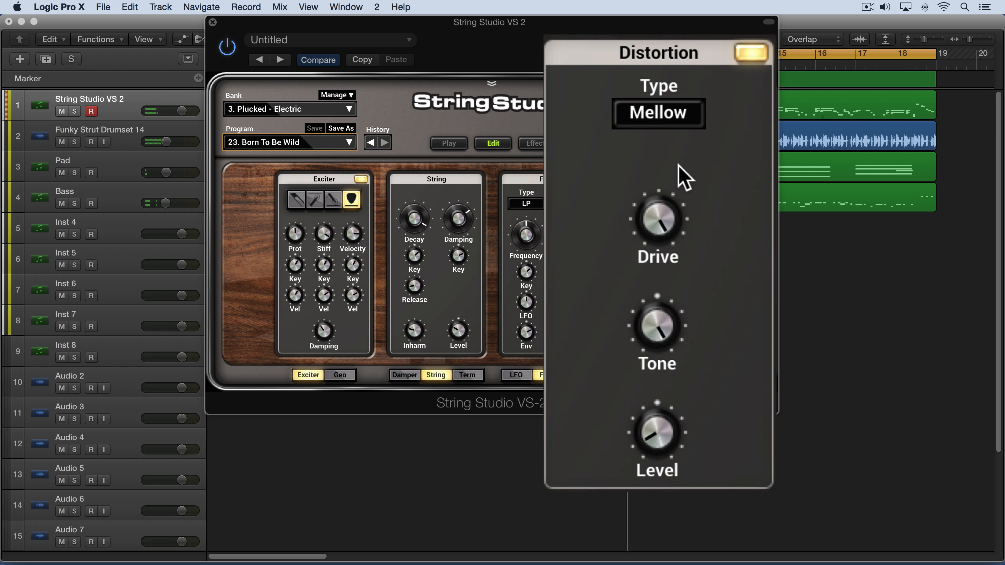
Nudge the Drive knob and step the distortion type through Bright and Vintage to Crunch.
{"action": "mouse_move", "coordinate": [654, 218]}
{"action": "left_mouse_down"}
{"action": "mouse_move", "coordinate": [654, 209]}
{"action": "mouse_move", "coordinate": [654, 222]}
{"action": "left_mouse_up"}
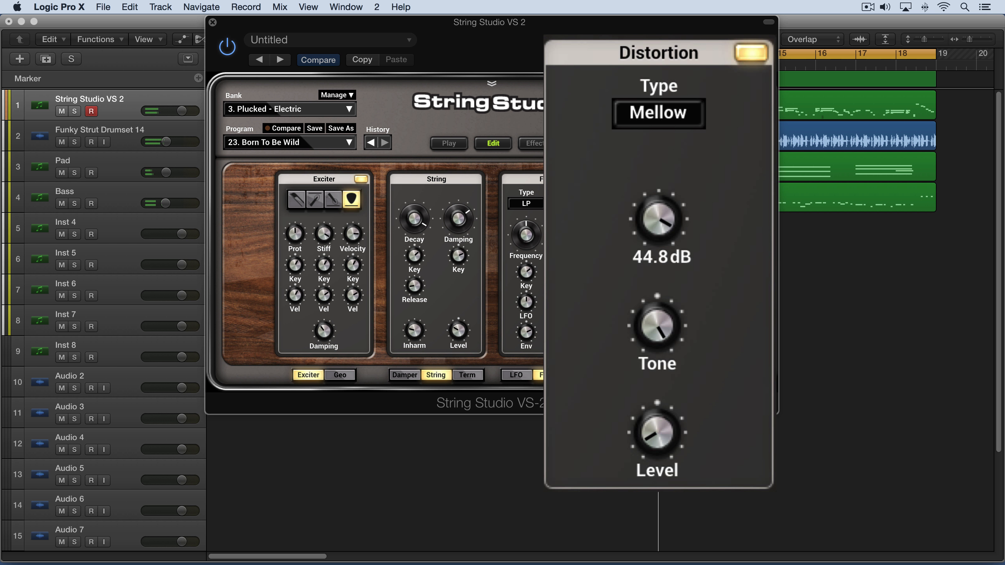
{"action": "left_click", "coordinate": [659, 123]}
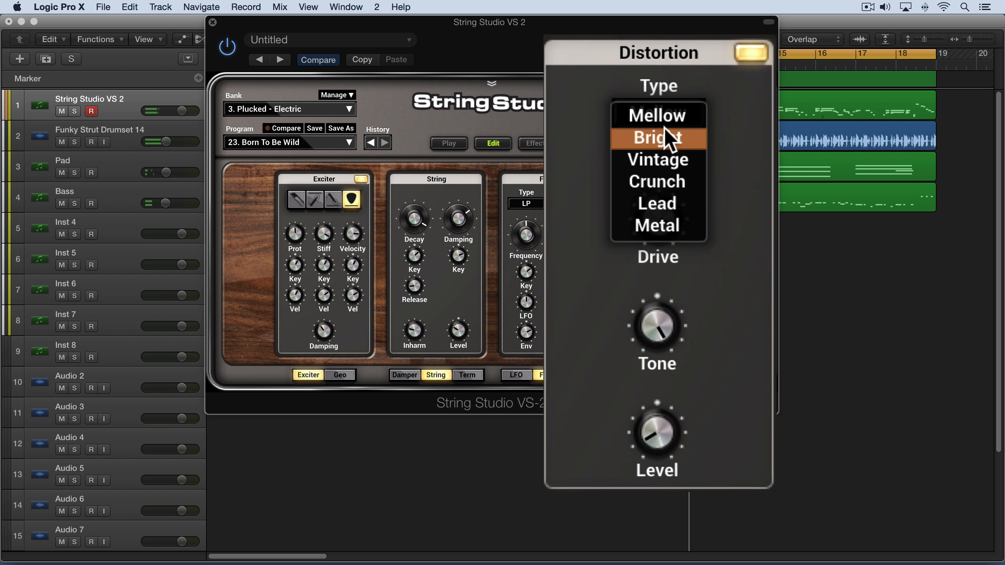
{"action": "left_click", "coordinate": [664, 126]}
{"action": "left_click", "coordinate": [671, 114]}
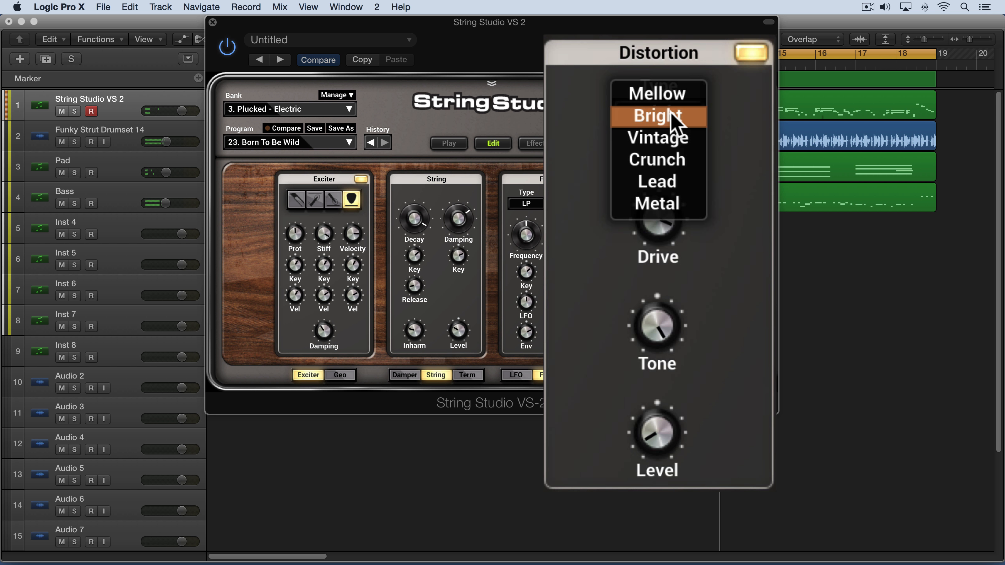
{"action": "left_click", "coordinate": [671, 136]}
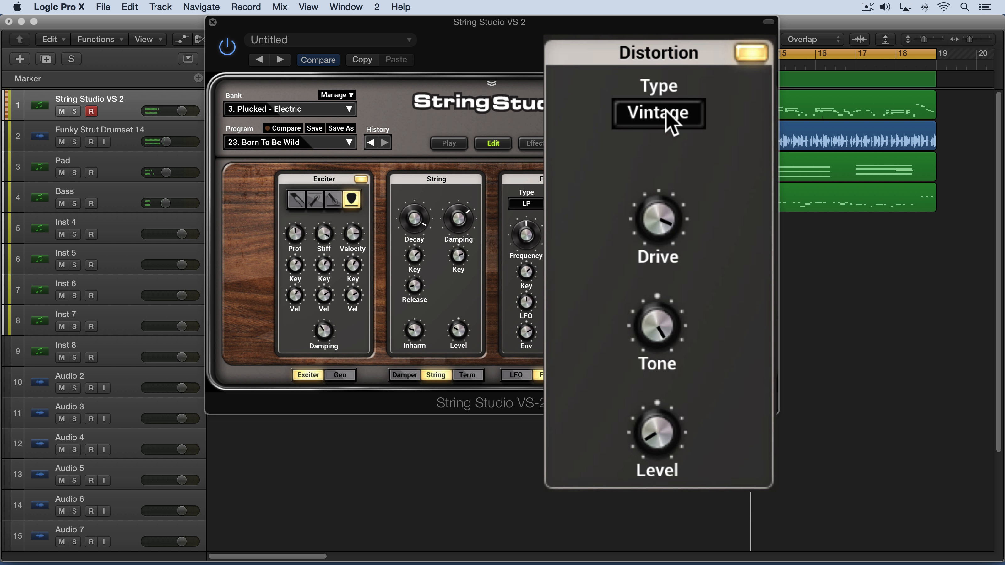
{"action": "left_click", "coordinate": [672, 122]}
{"action": "left_click", "coordinate": [659, 135]}
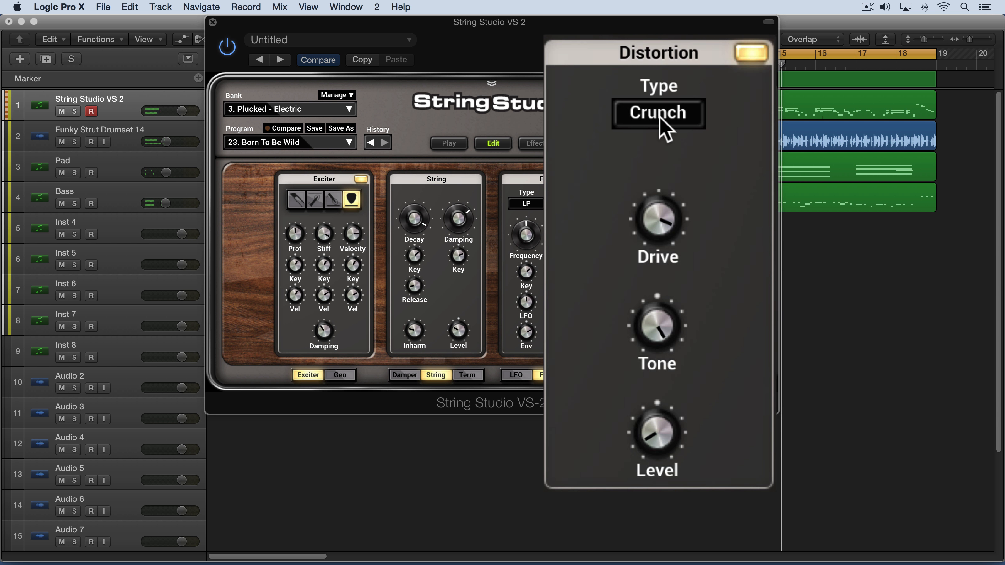
Step the distortion type from Crunch through Lead and Metal to Mellow.
{"action": "left_click", "coordinate": [664, 127]}
{"action": "left_click", "coordinate": [653, 140]}
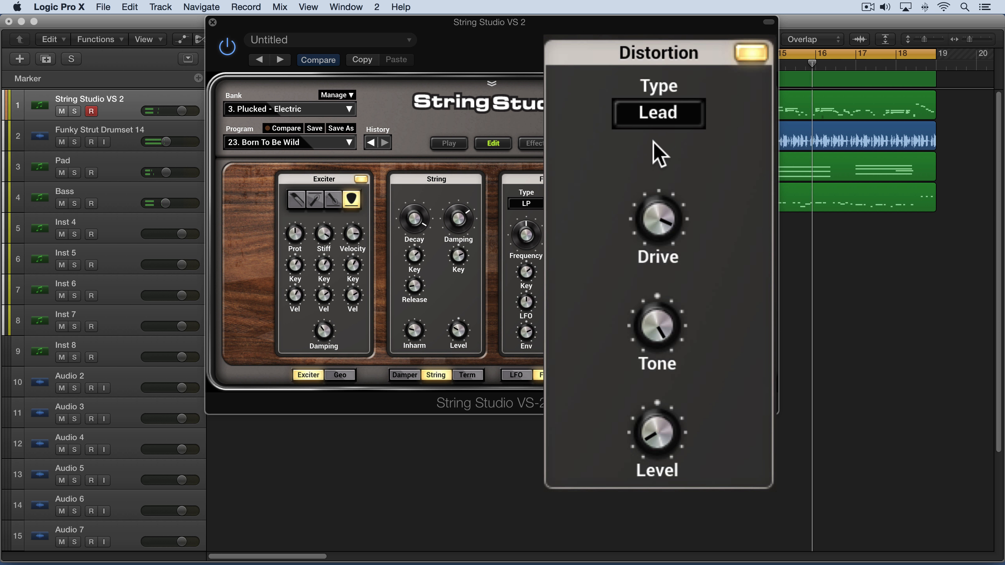
{"action": "left_click", "coordinate": [666, 119]}
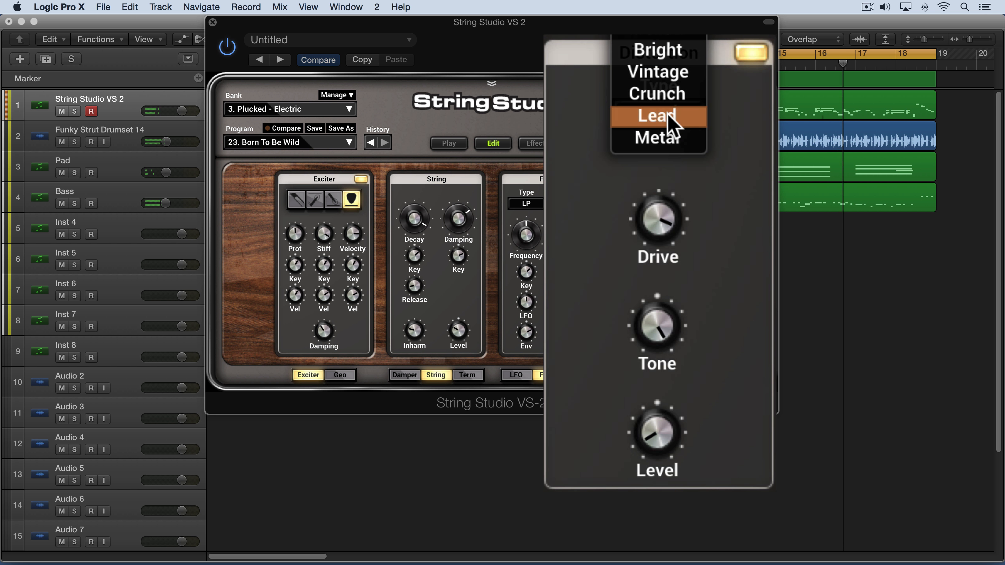
{"action": "left_click", "coordinate": [665, 138]}
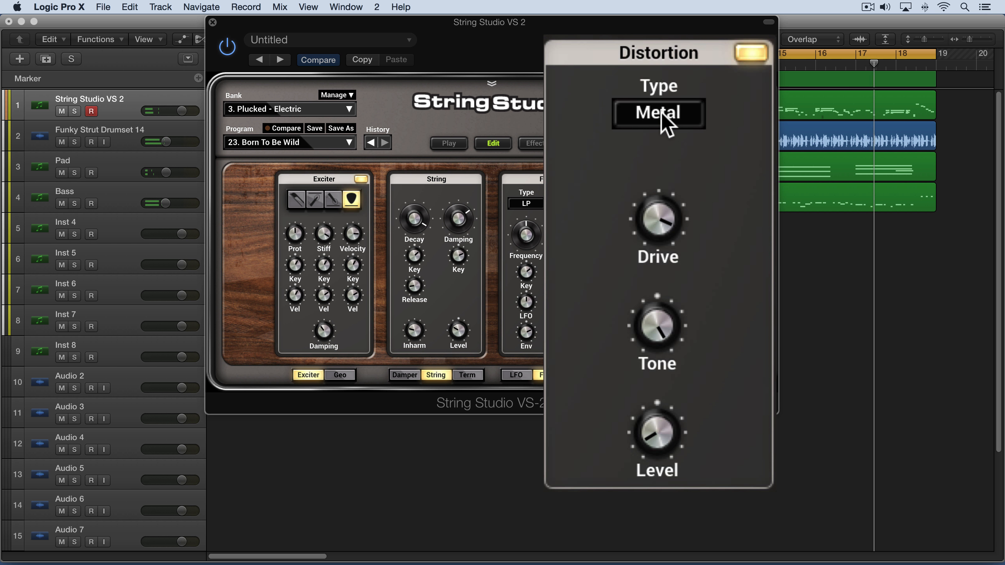
{"action": "left_click", "coordinate": [666, 125]}
{"action": "left_click", "coordinate": [649, 43]}
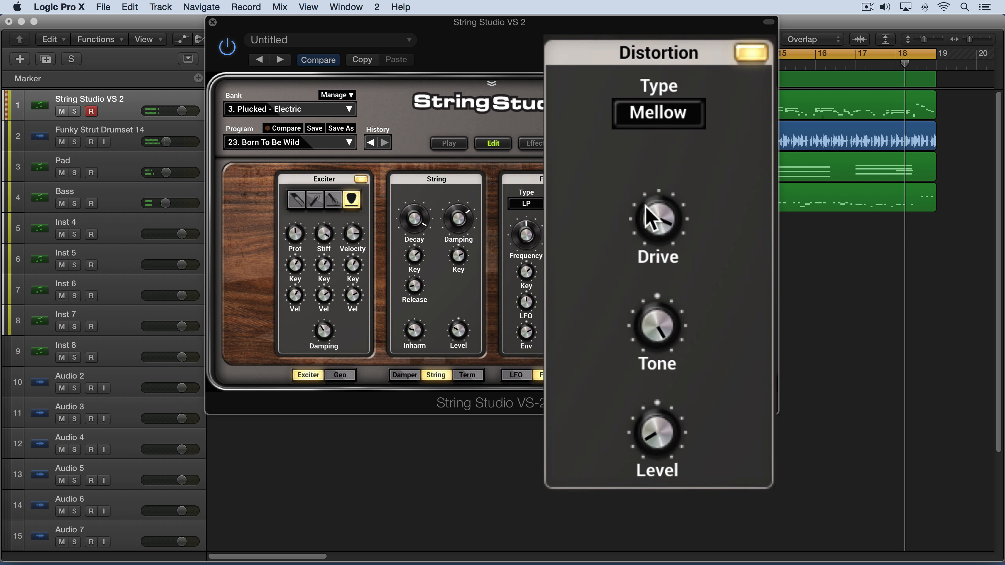
Adjust the Drive, set Tone to 31.0 %, nudge Level, and collapse the enlarged Distortion panel.
{"action": "left_click_drag", "start_coordinate": [646, 206], "coordinate": [650, 233]}
{"action": "left_click_drag", "start_coordinate": [653, 319], "coordinate": [653, 368]}
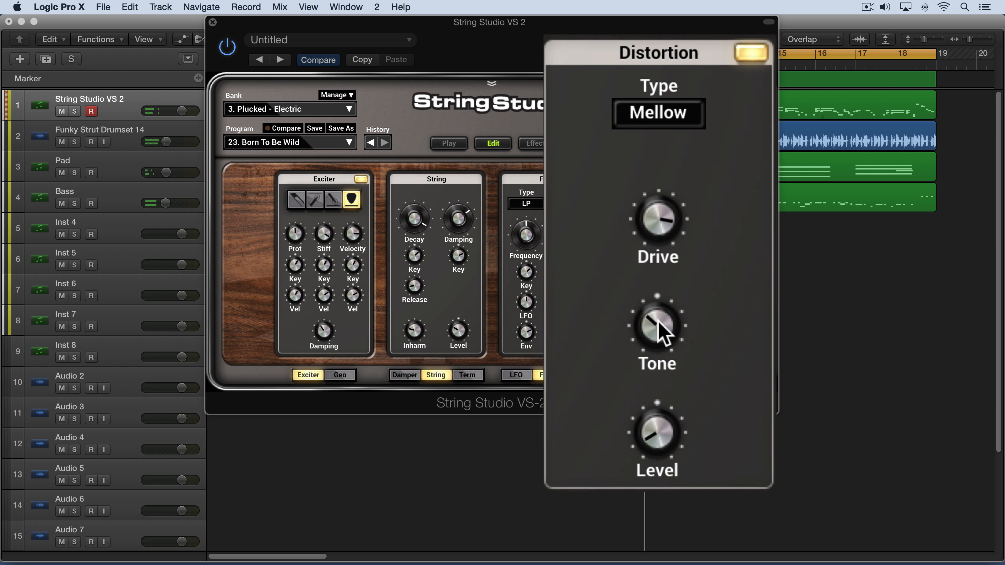
{"action": "left_click_drag", "start_coordinate": [660, 322], "coordinate": [668, 294]}
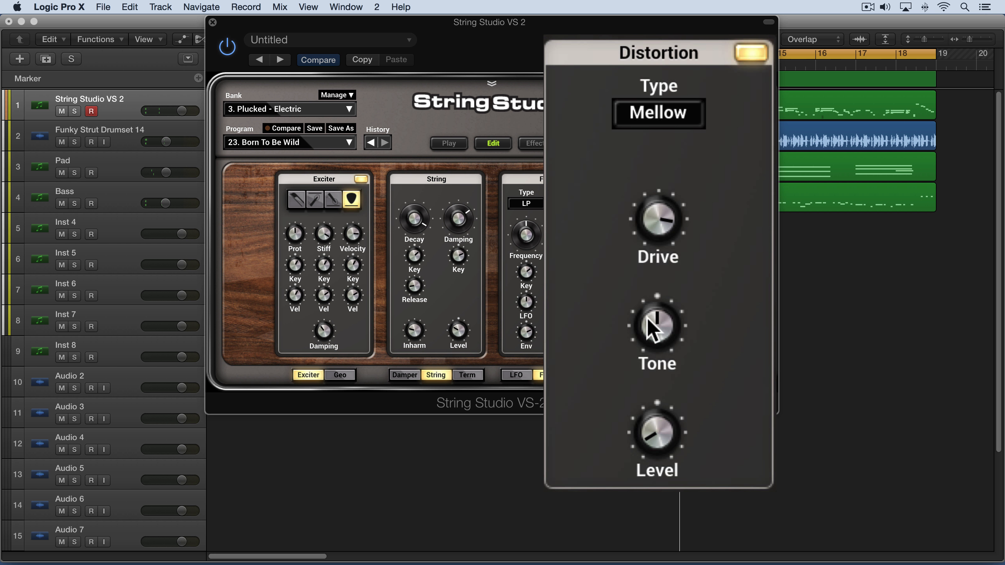
{"action": "left_click_drag", "start_coordinate": [652, 331], "coordinate": [649, 326]}
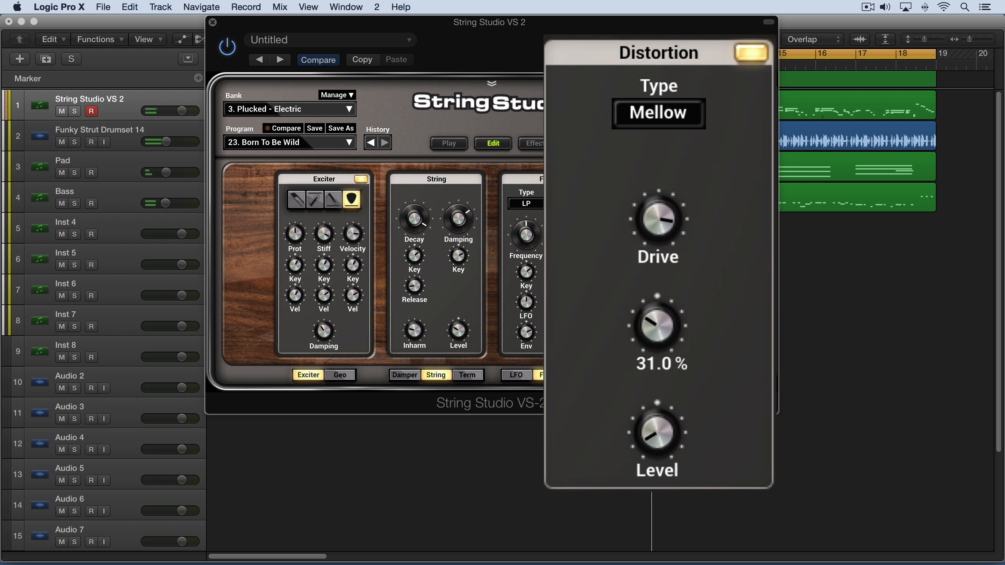
{"action": "left_click_drag", "start_coordinate": [654, 442], "coordinate": [655, 444]}
{"action": "left_click", "coordinate": [754, 55]}
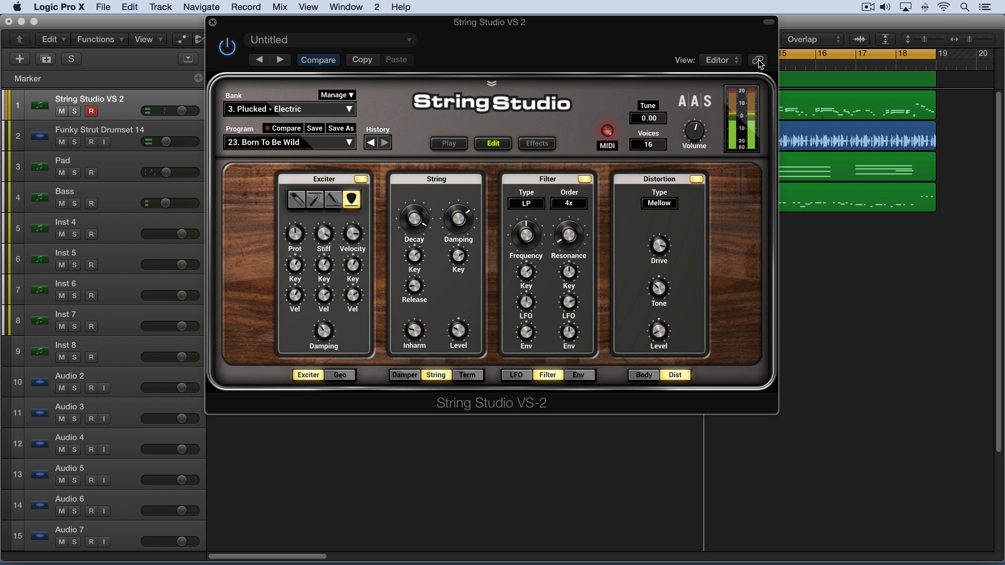
Select the Bass track, open its Distortion module in String Studio's edit view, and enable it.
{"action": "left_click", "coordinate": [121, 198]}
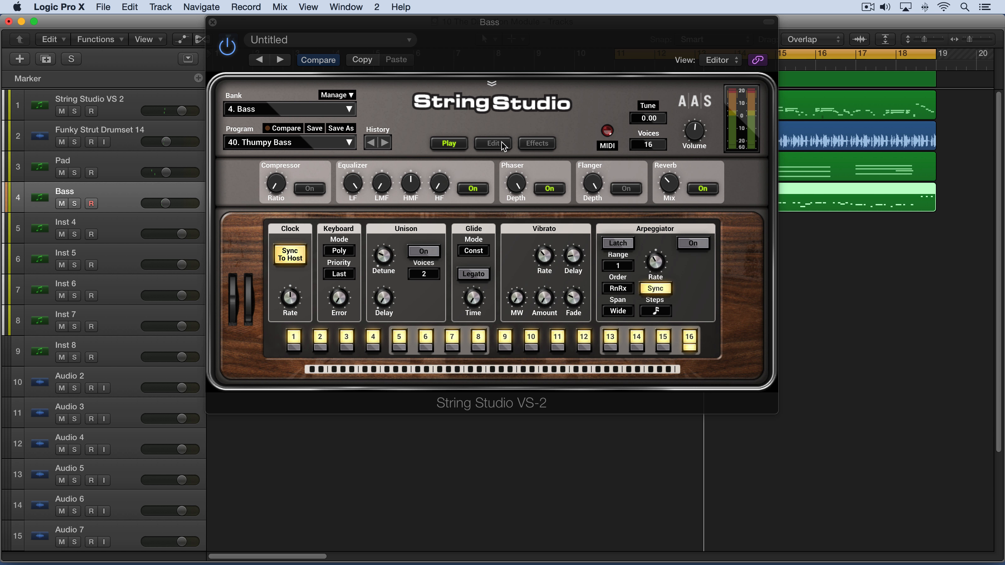
{"action": "left_click", "coordinate": [493, 143]}
{"action": "left_click", "coordinate": [677, 376]}
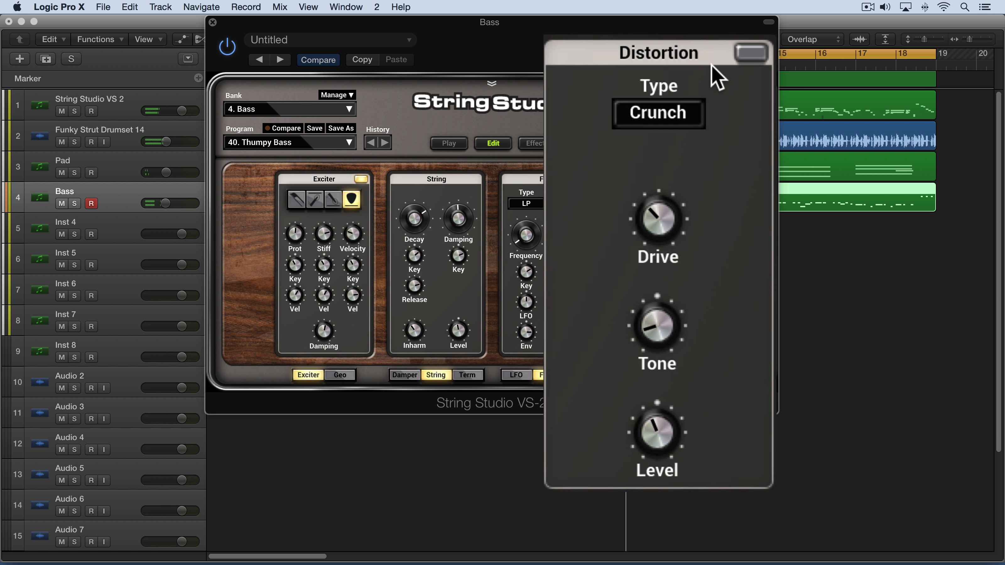
{"action": "left_click", "coordinate": [745, 48]}
Solo the Bass track and nudge the Distortion's Drive and Tone knobs.
{"action": "left_click", "coordinate": [73, 204]}
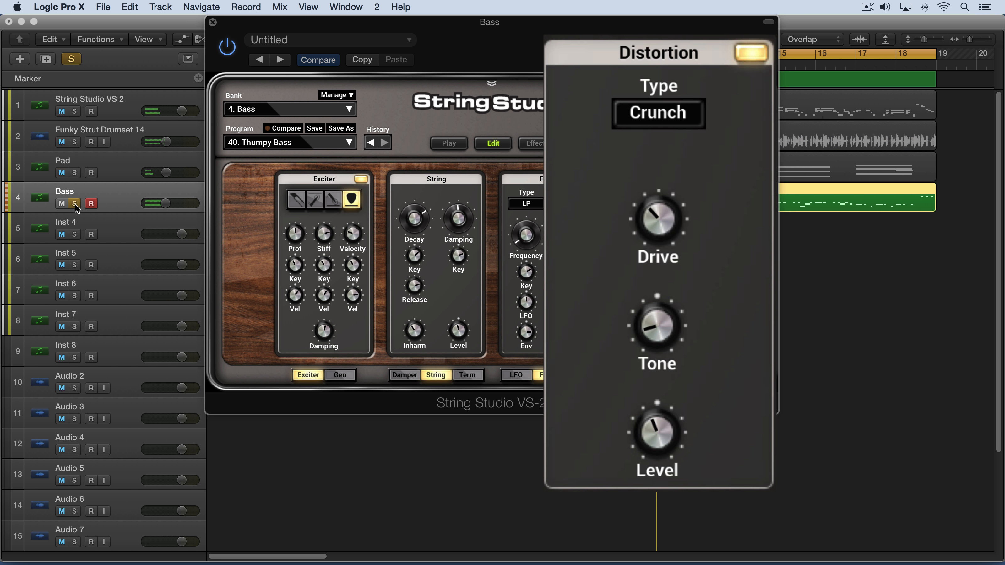
{"action": "mouse_move", "coordinate": [657, 219]}
{"action": "left_mouse_down"}
{"action": "mouse_move", "coordinate": [657, 202]}
{"action": "mouse_move", "coordinate": [665, 216]}
{"action": "left_mouse_up"}
{"action": "left_click_drag", "start_coordinate": [653, 321], "coordinate": [653, 314]}
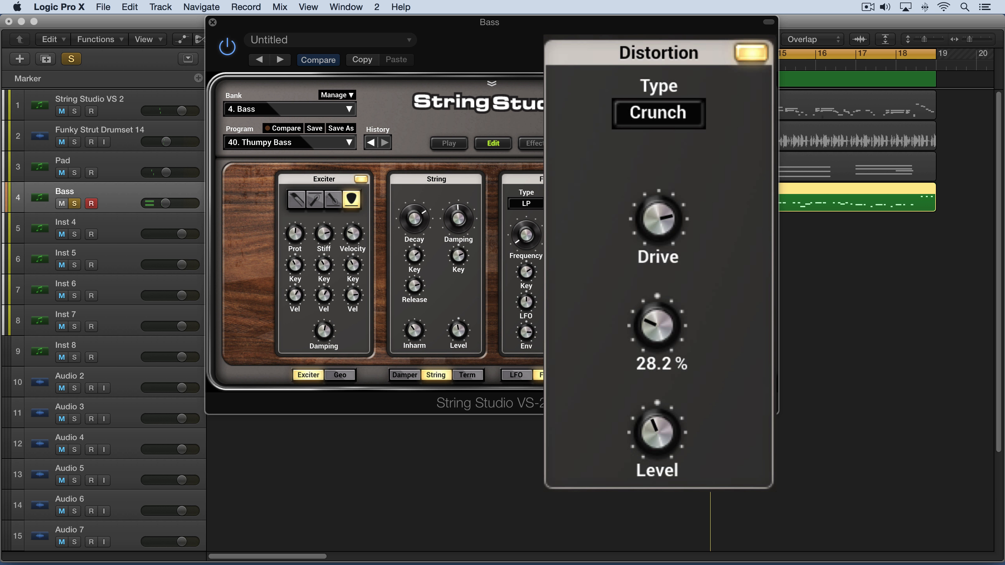
Raise the Drive and switch the distortion type through the menu to Vintage.
{"action": "left_click", "coordinate": [662, 118]}
{"action": "left_click", "coordinate": [668, 52]}
{"action": "left_click_drag", "start_coordinate": [651, 220], "coordinate": [652, 189]}
{"action": "left_click", "coordinate": [671, 114]}
{"action": "left_click", "coordinate": [671, 134]}
{"action": "left_click", "coordinate": [668, 118]}
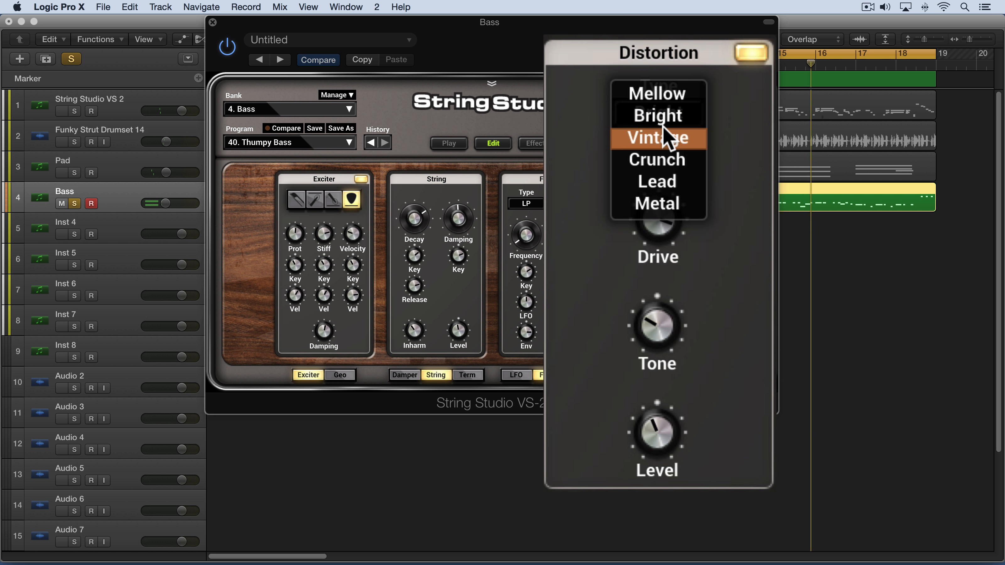
{"action": "left_click", "coordinate": [669, 136]}
Step the distortion type through Crunch and Lead to Metal.
{"action": "left_click", "coordinate": [672, 120]}
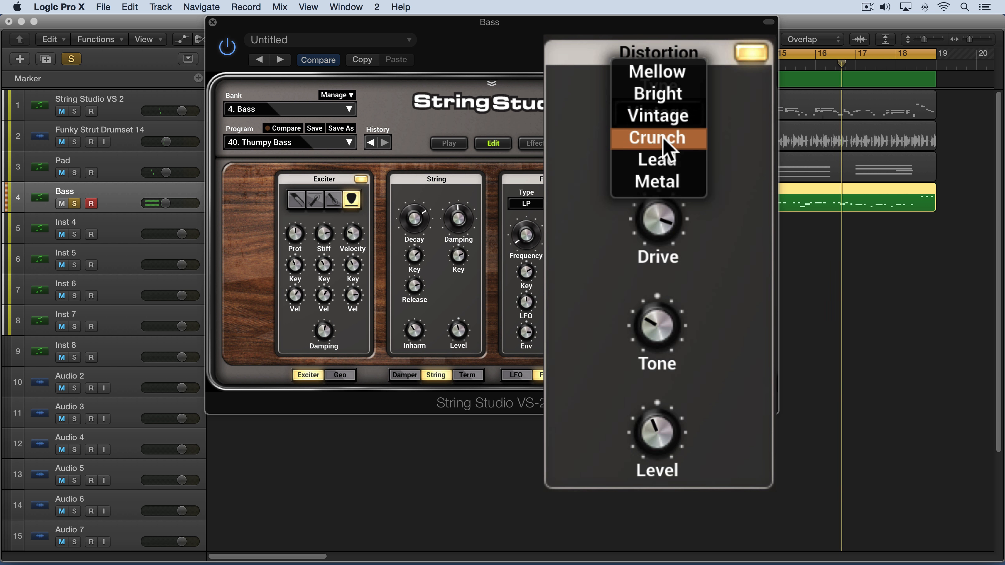
{"action": "left_click", "coordinate": [665, 136]}
{"action": "left_click", "coordinate": [666, 127]}
{"action": "left_click", "coordinate": [667, 135]}
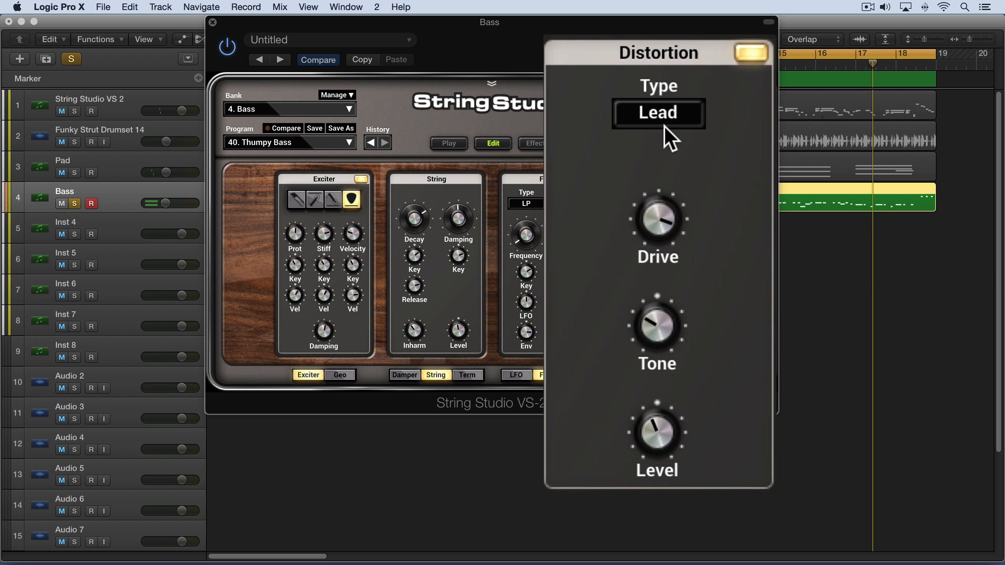
{"action": "left_click", "coordinate": [673, 125]}
{"action": "left_click", "coordinate": [671, 134]}
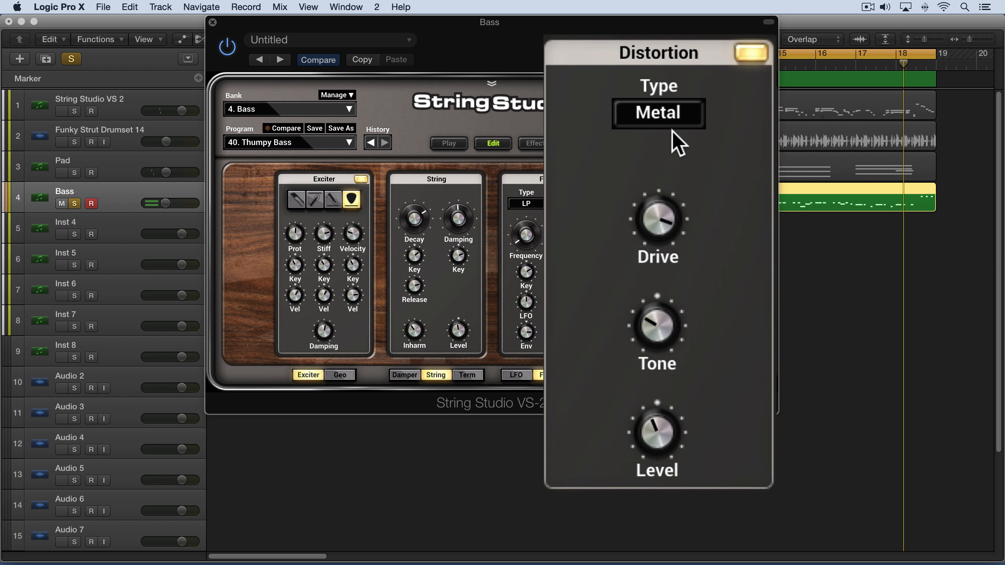
Switch the distortion type back through Bright and Vintage to Mellow.
{"action": "left_click", "coordinate": [671, 112]}
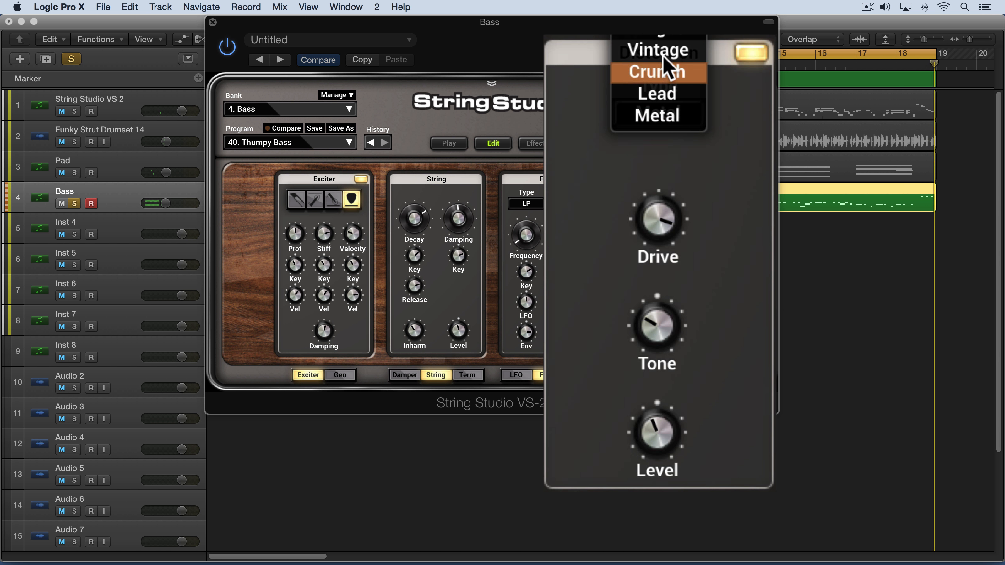
{"action": "left_click", "coordinate": [660, 31]}
{"action": "left_click", "coordinate": [659, 119]}
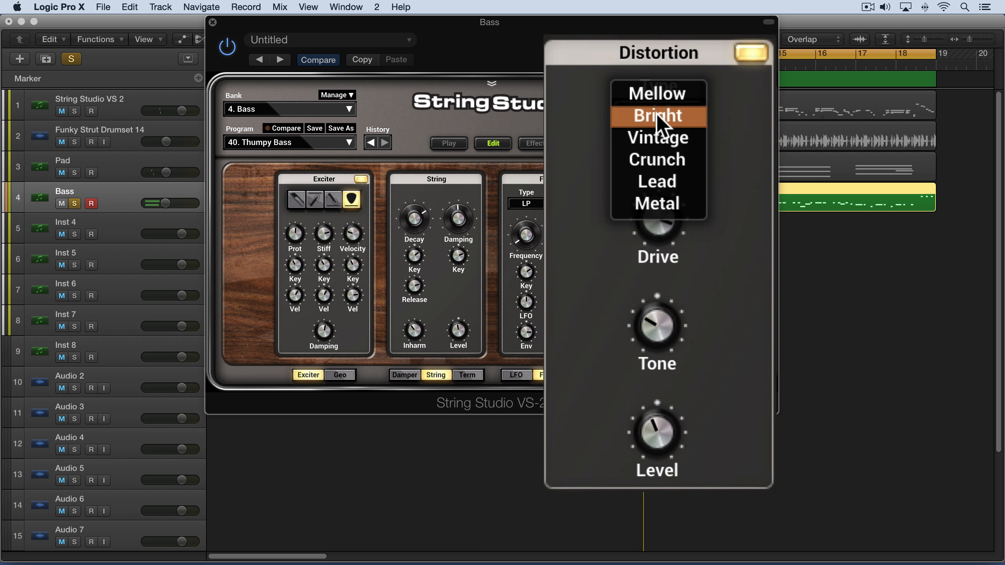
{"action": "left_click", "coordinate": [657, 138]}
{"action": "left_click", "coordinate": [659, 121]}
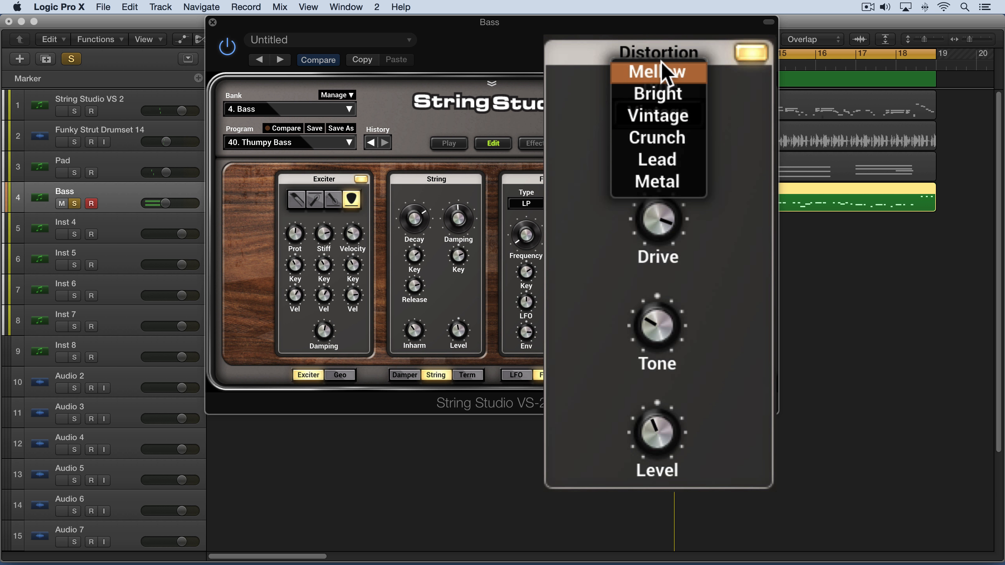
{"action": "left_click", "coordinate": [665, 72]}
Lower the Drive slightly, raise the Tone, and nudge the Level knob.
{"action": "left_click_drag", "start_coordinate": [658, 221], "coordinate": [657, 212]}
{"action": "left_click_drag", "start_coordinate": [656, 335], "coordinate": [656, 313]}
{"action": "left_click_drag", "start_coordinate": [654, 437], "coordinate": [654, 437]}
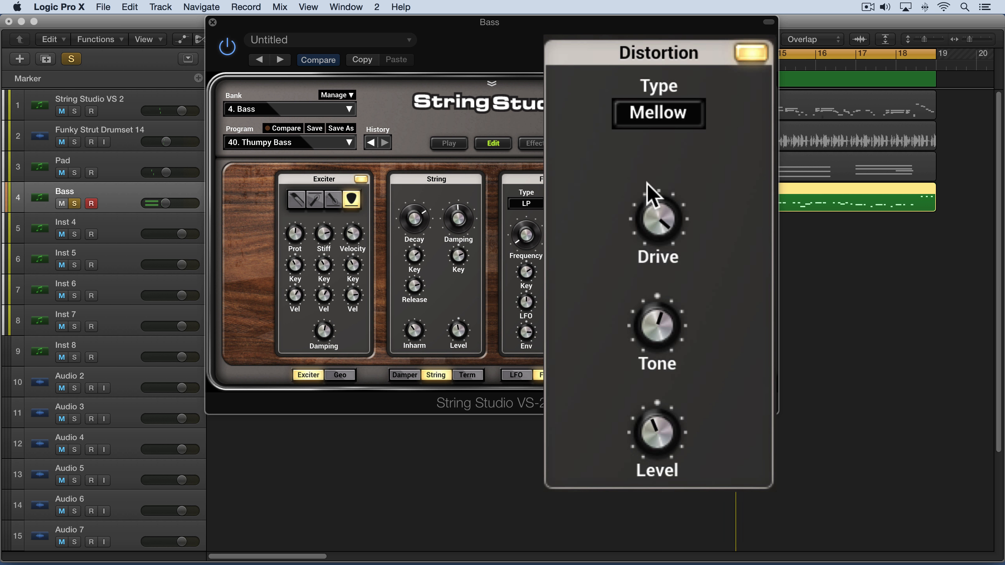
Bypass and re-enable the Distortion module to compare, and unsolo the Bass track.
{"action": "left_click", "coordinate": [753, 59]}
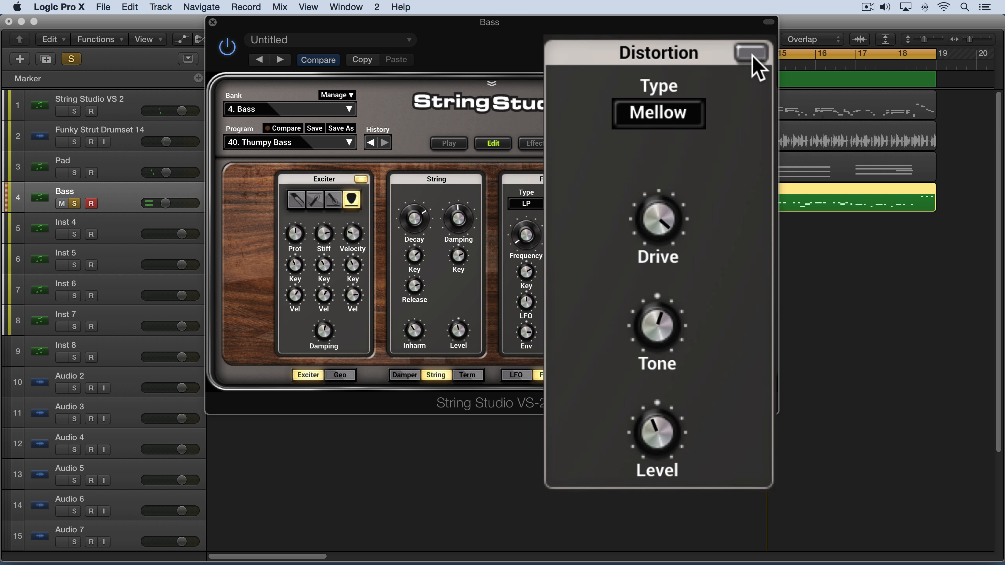
{"action": "left_click", "coordinate": [753, 59]}
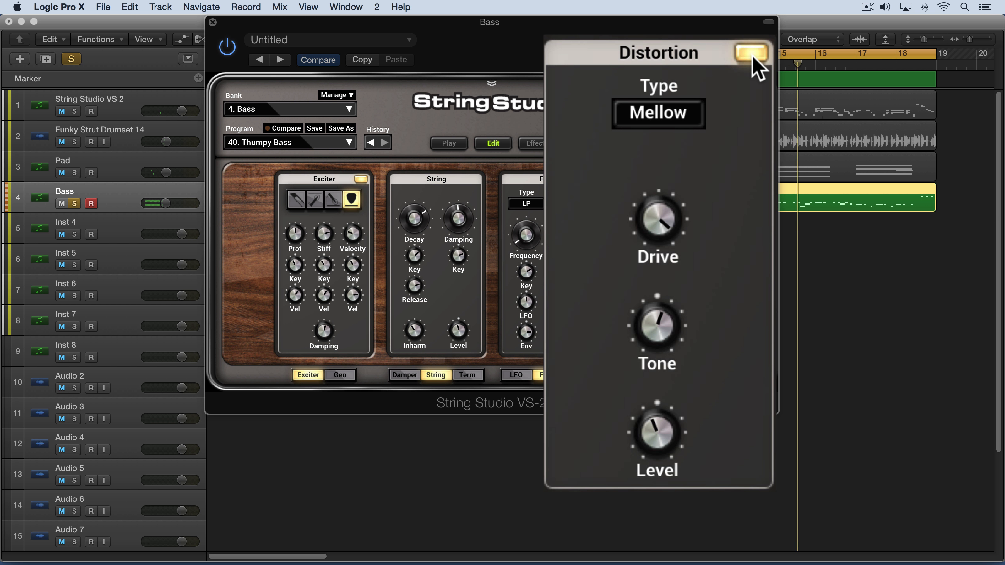
{"action": "left_click", "coordinate": [75, 204]}
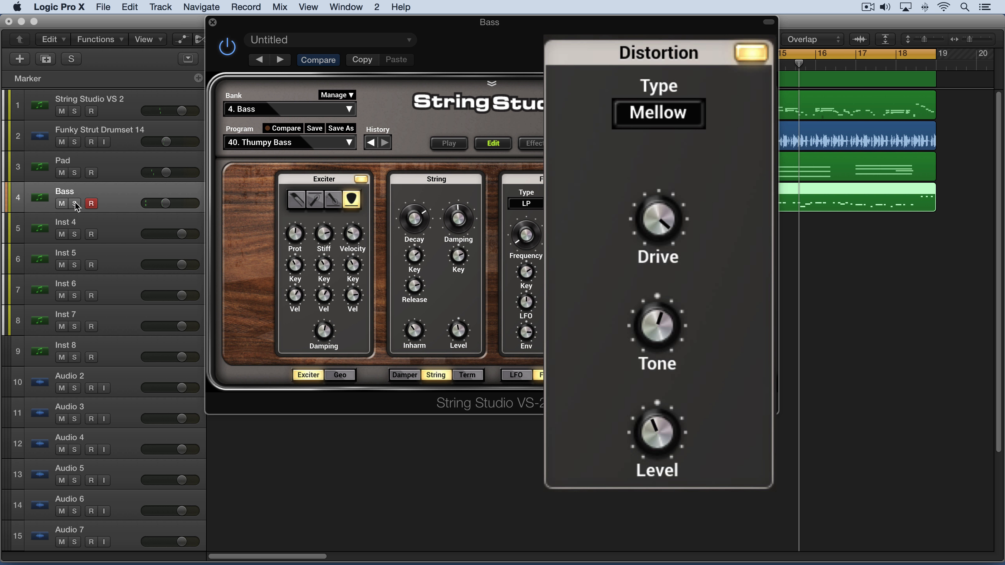